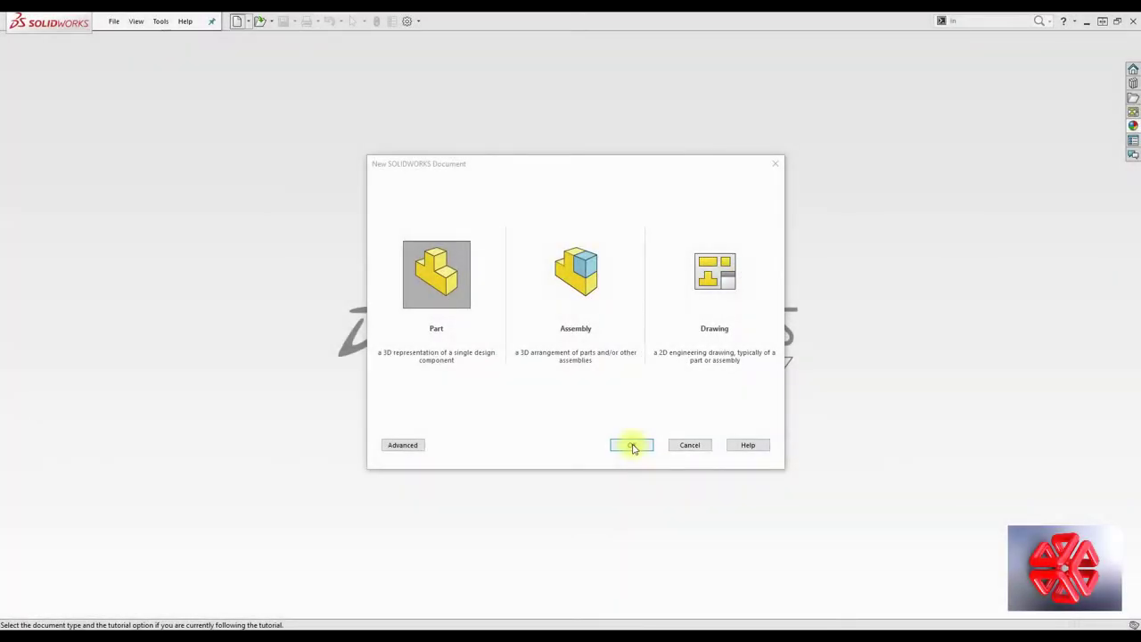
# Create a new blank Part document (Part9) from the New SOLIDWORKS Document dialog.
pyautogui.click(632, 446)
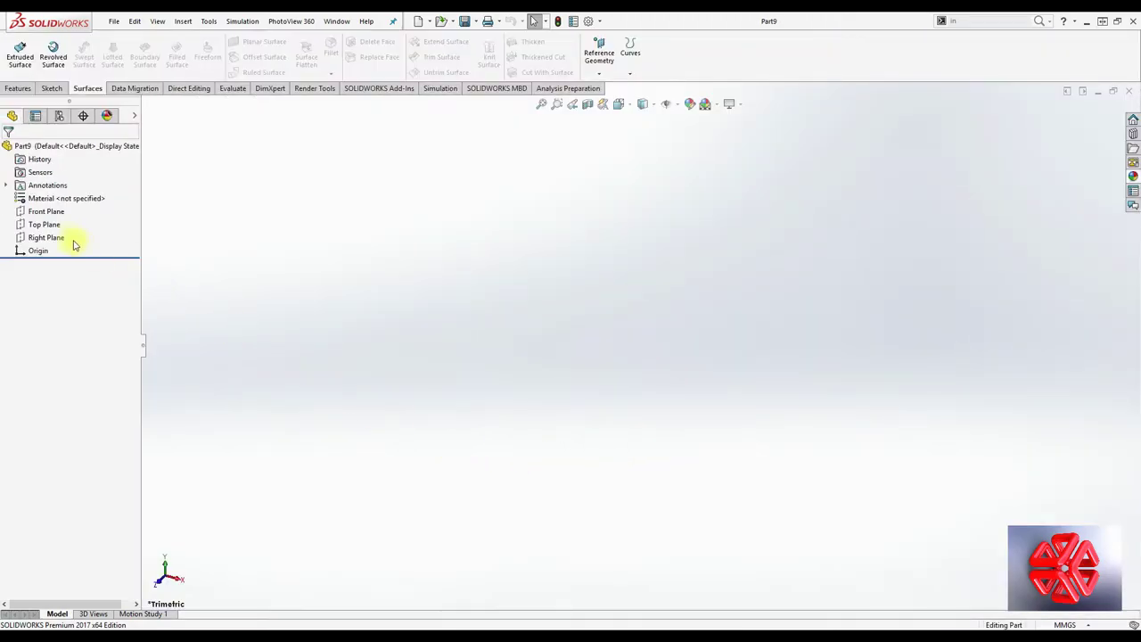
# Start a new sketch on the Top Plane, viewed normal to it.
pyautogui.click(44, 225)
pyautogui.click(107, 207)
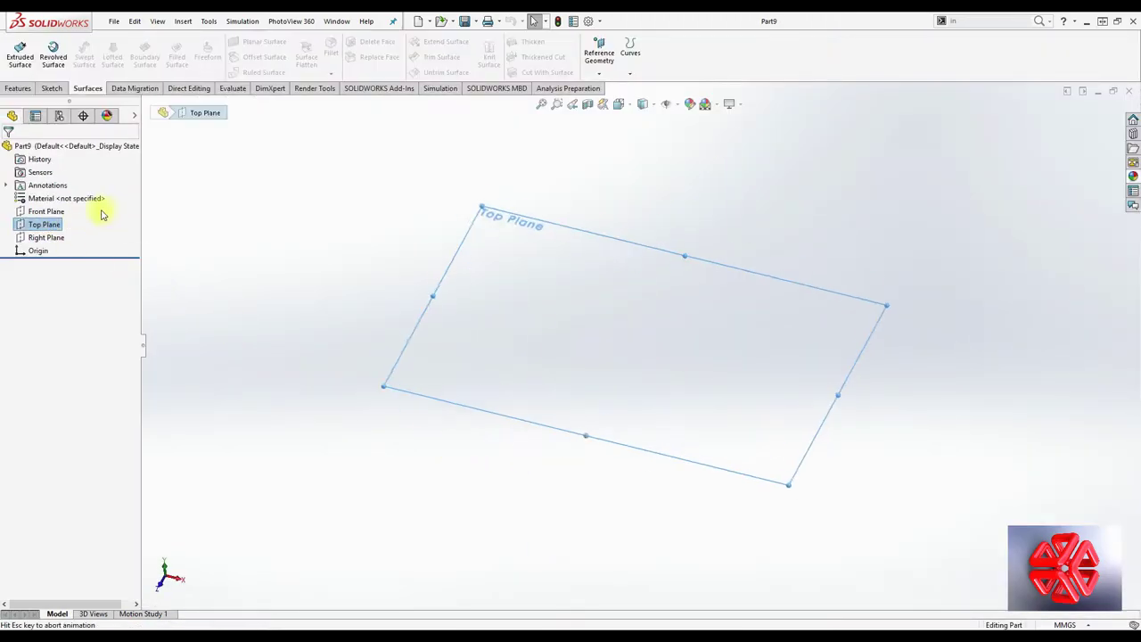
pyautogui.rightClick(49, 229)
pyautogui.click(58, 207)
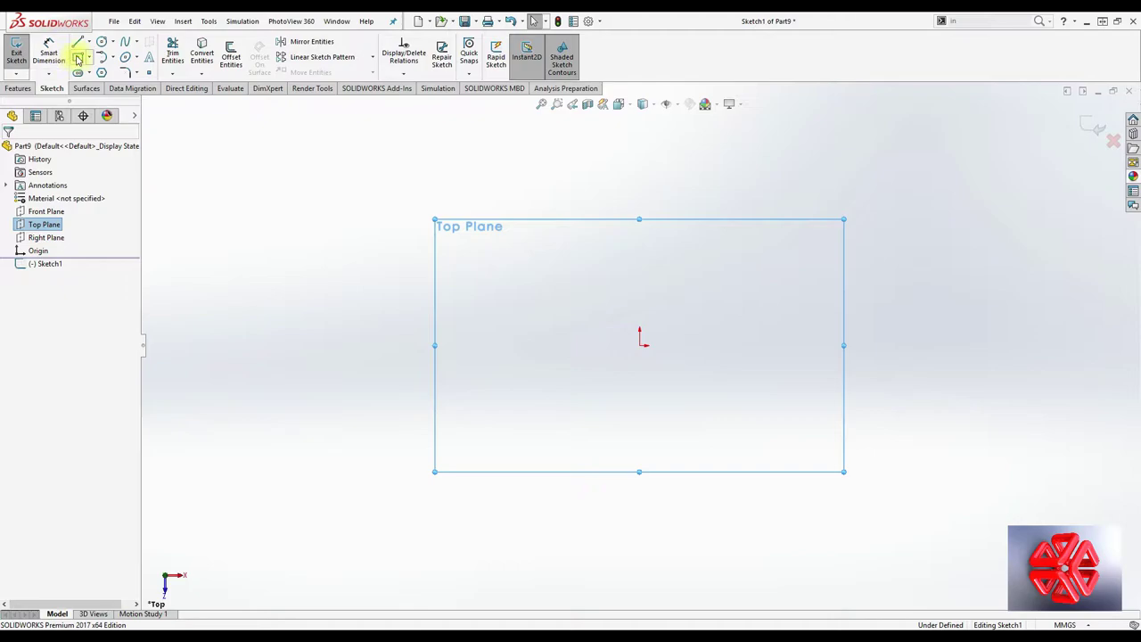
# Draw a center rectangle anchored at the origin.
pyautogui.click(78, 59)
pyautogui.click(640, 343)
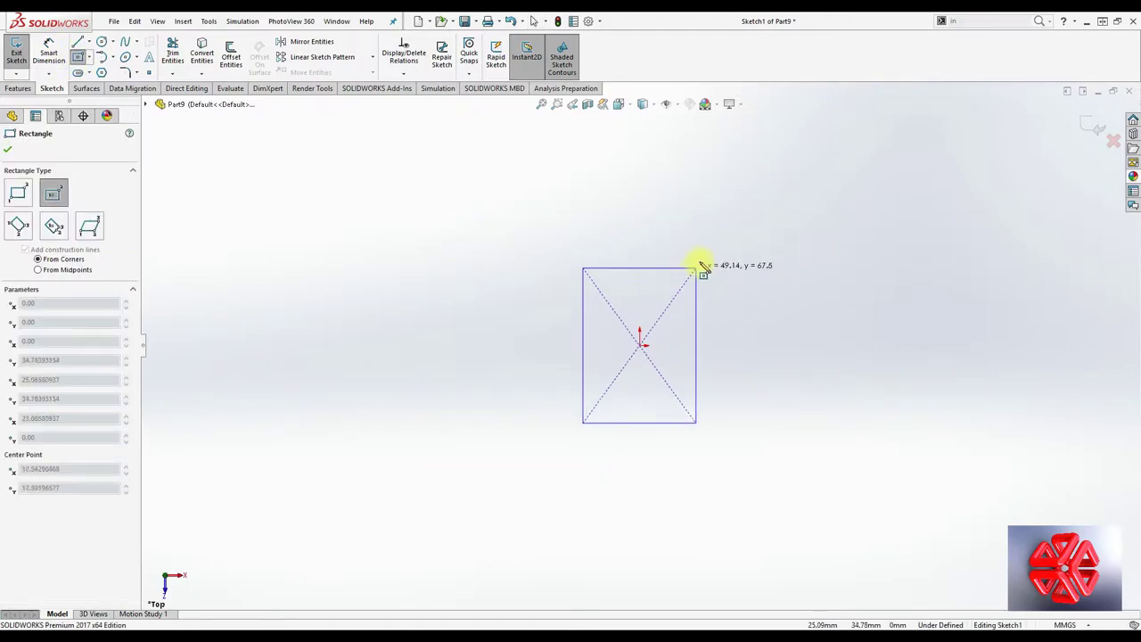
pyautogui.click(729, 203)
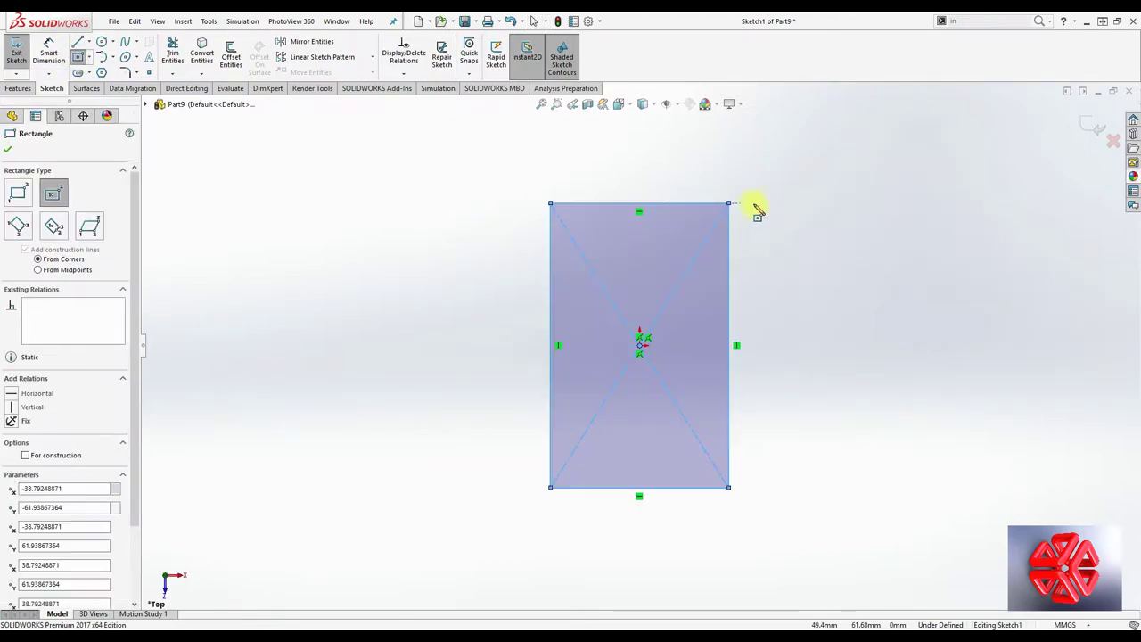
# Dimension the rectangle 170 mm wide and 120 mm tall.
pyautogui.click(56, 49)
pyautogui.click(645, 203)
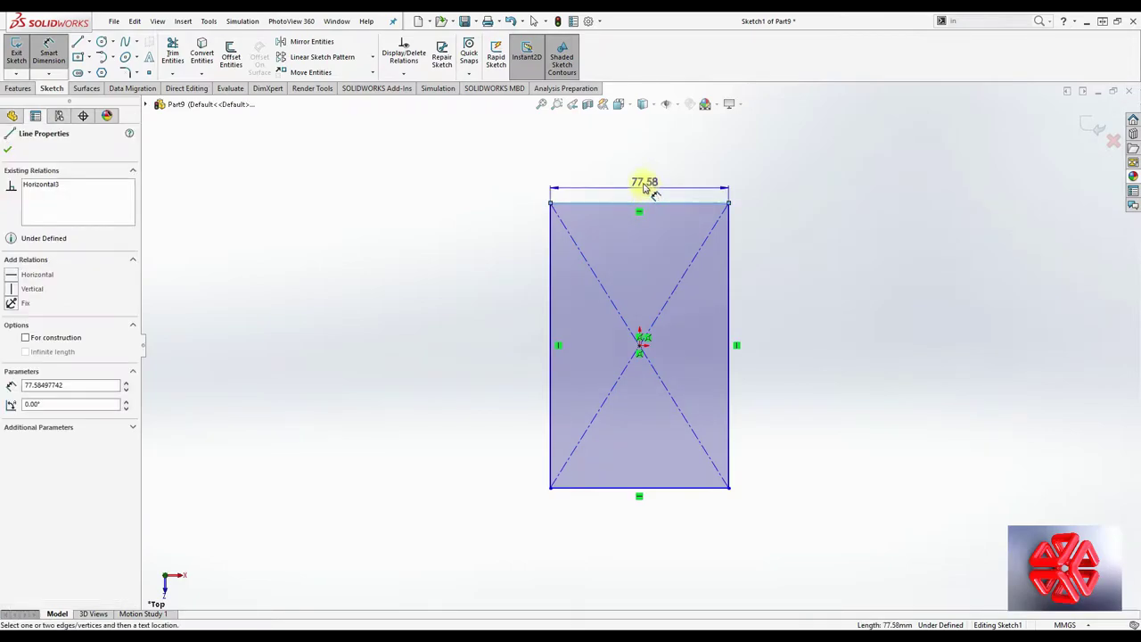
pyautogui.click(642, 179)
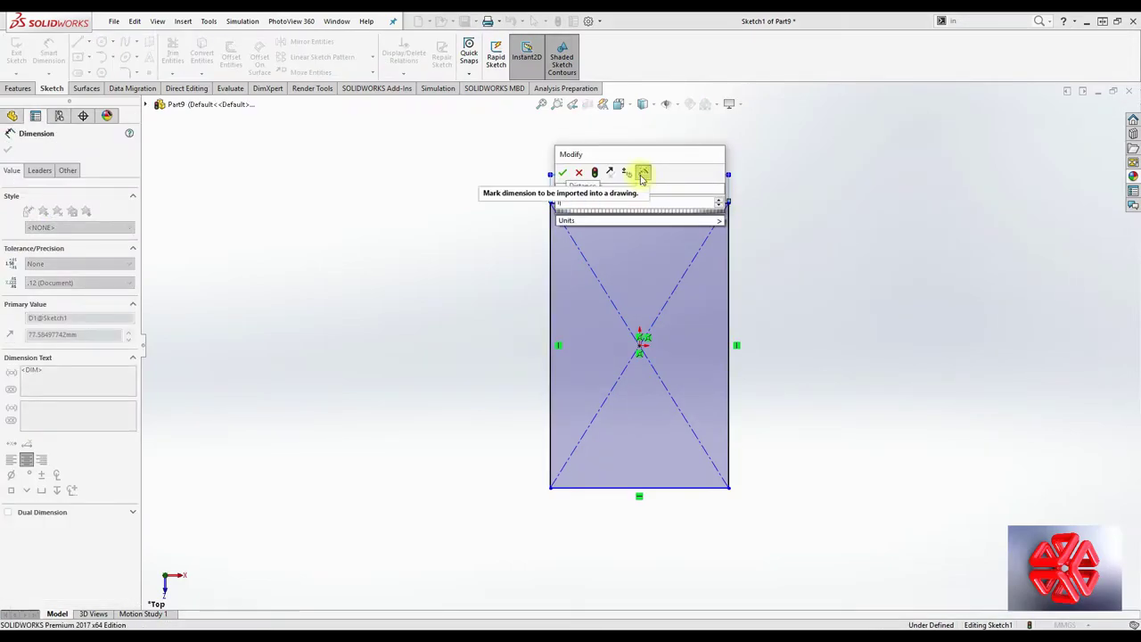
pyautogui.write('70')
pyautogui.press('Return')
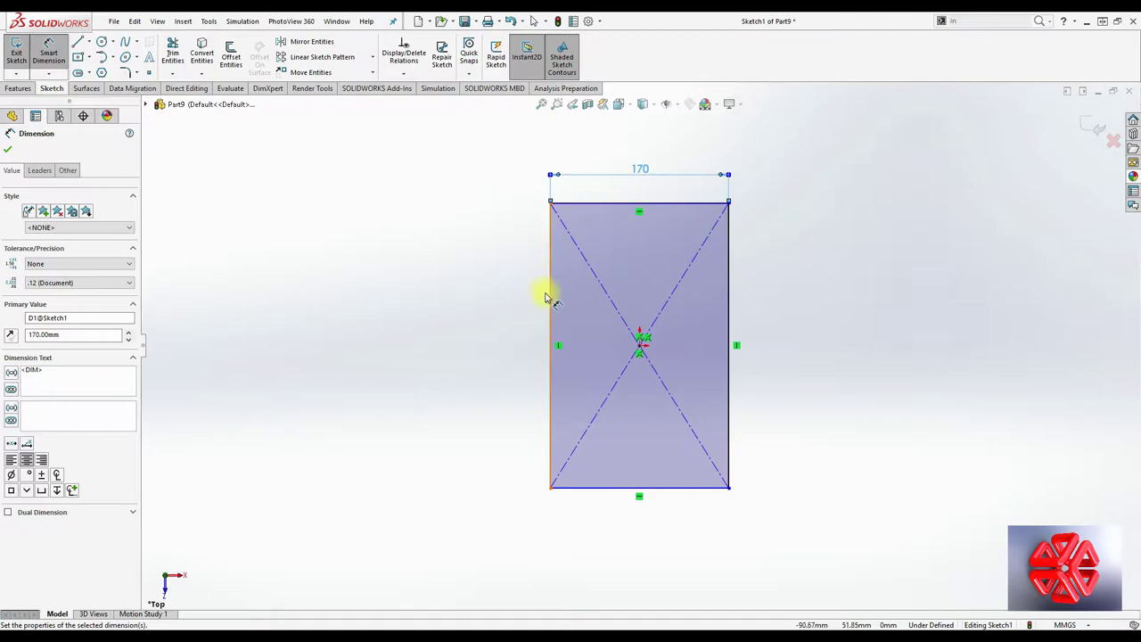
pyautogui.click(551, 300)
pyautogui.click(478, 331)
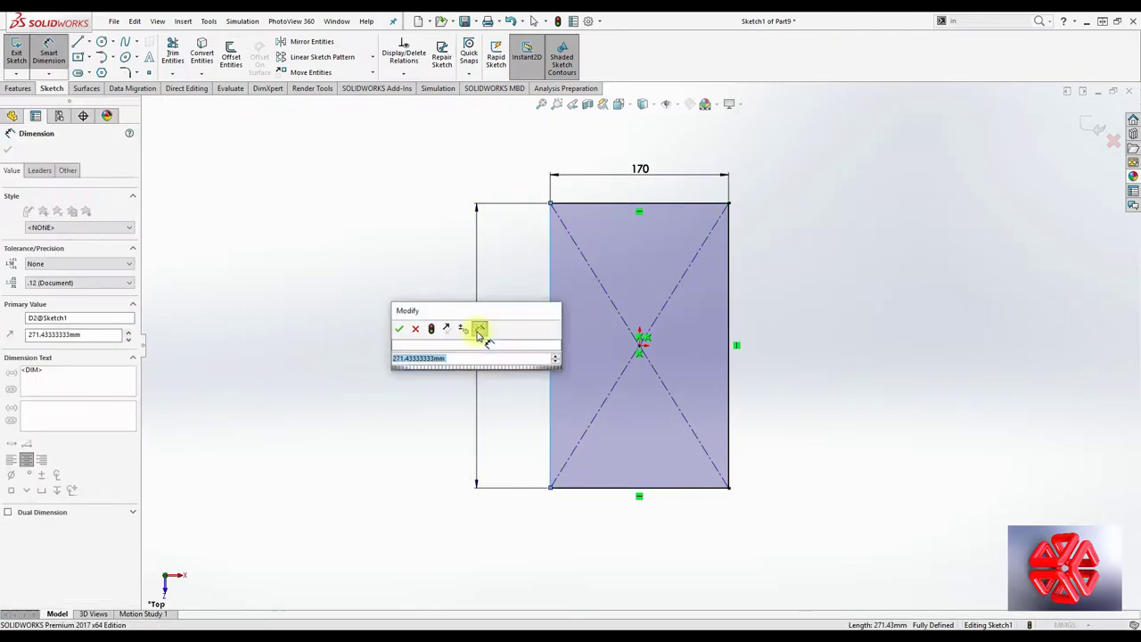
pyautogui.write('120')
pyautogui.press('Return')
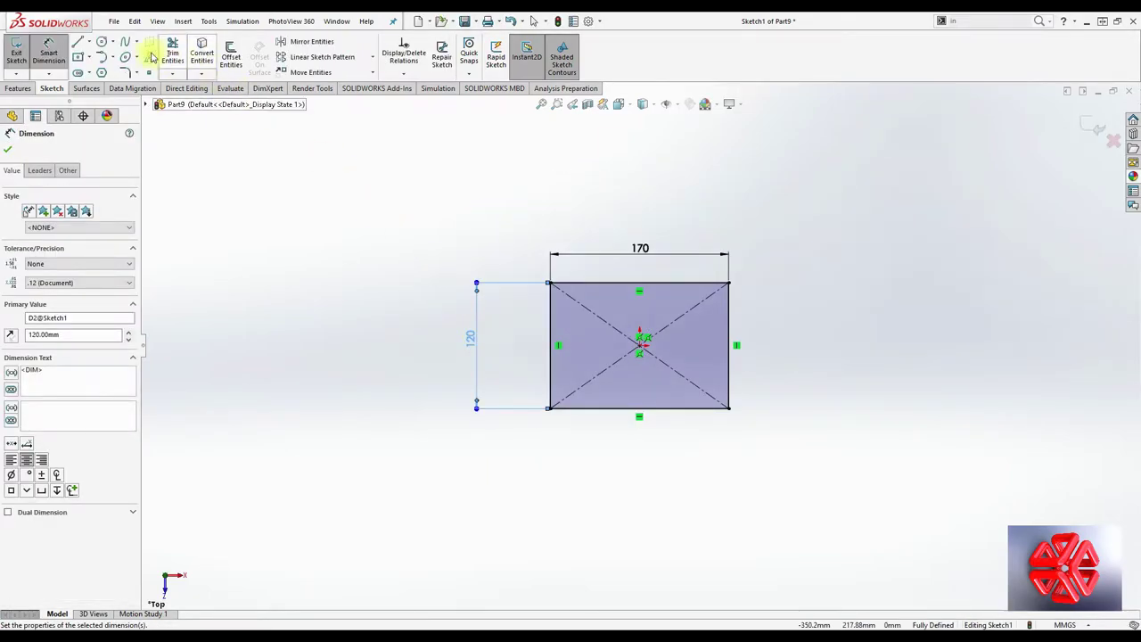
# Add a 20 mm radius circle centred on the origin.
pyautogui.click(102, 42)
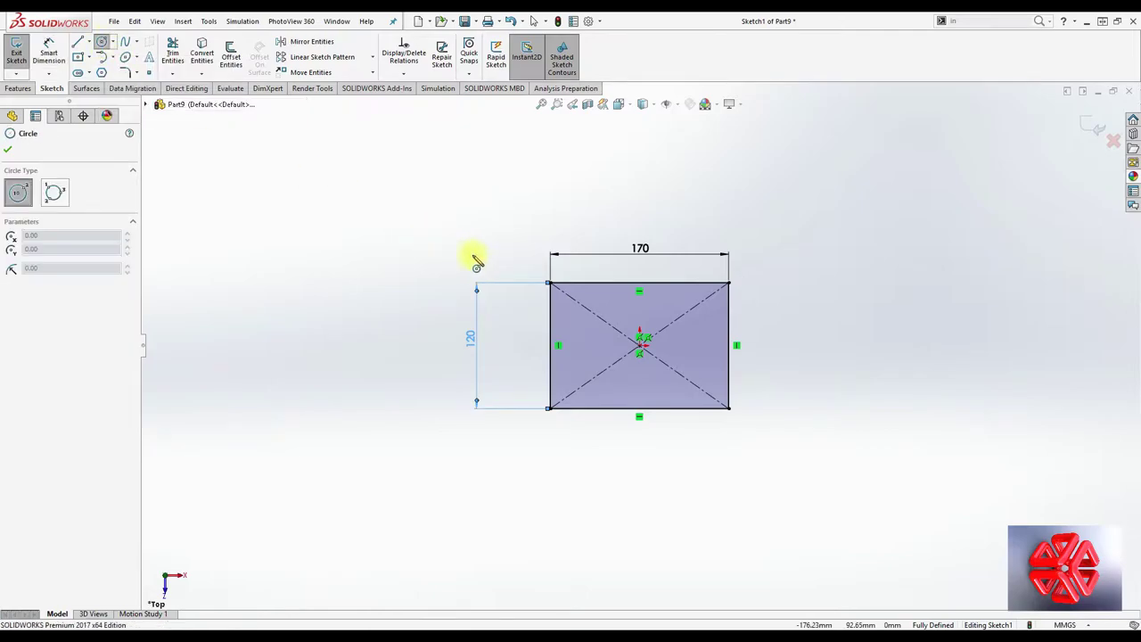
pyautogui.click(640, 339)
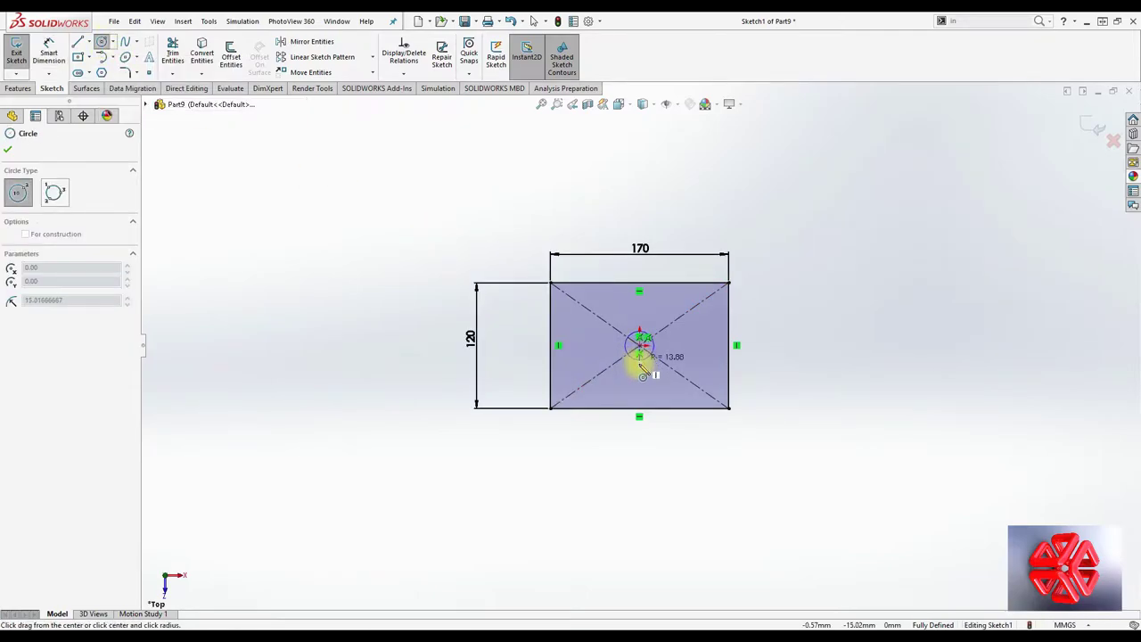
pyautogui.click(641, 382)
pyautogui.write('20')
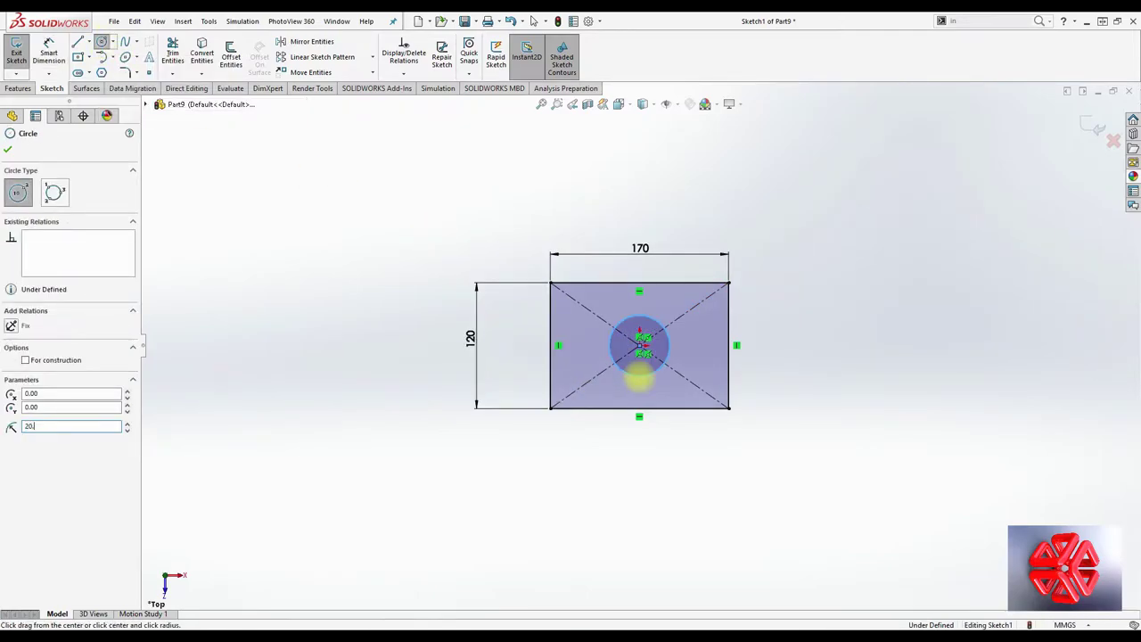
pyautogui.press('Return')
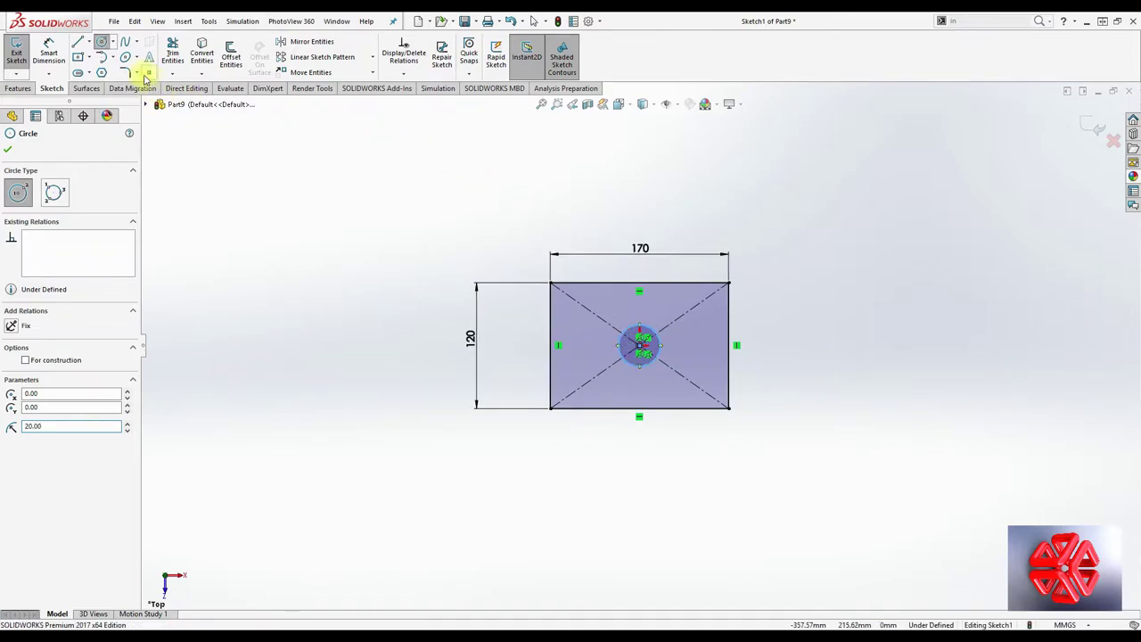
pyautogui.click(136, 72)
# Chamfer all four rectangle corners by 25 mm using sketch chamfer.
pyautogui.click(160, 102)
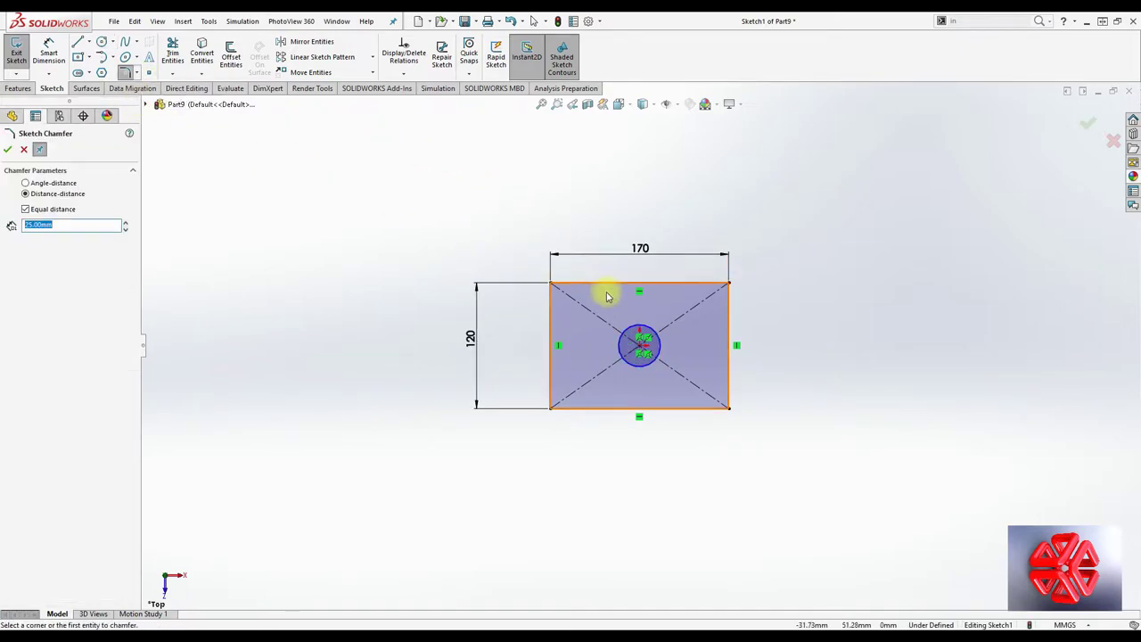
pyautogui.click(572, 286)
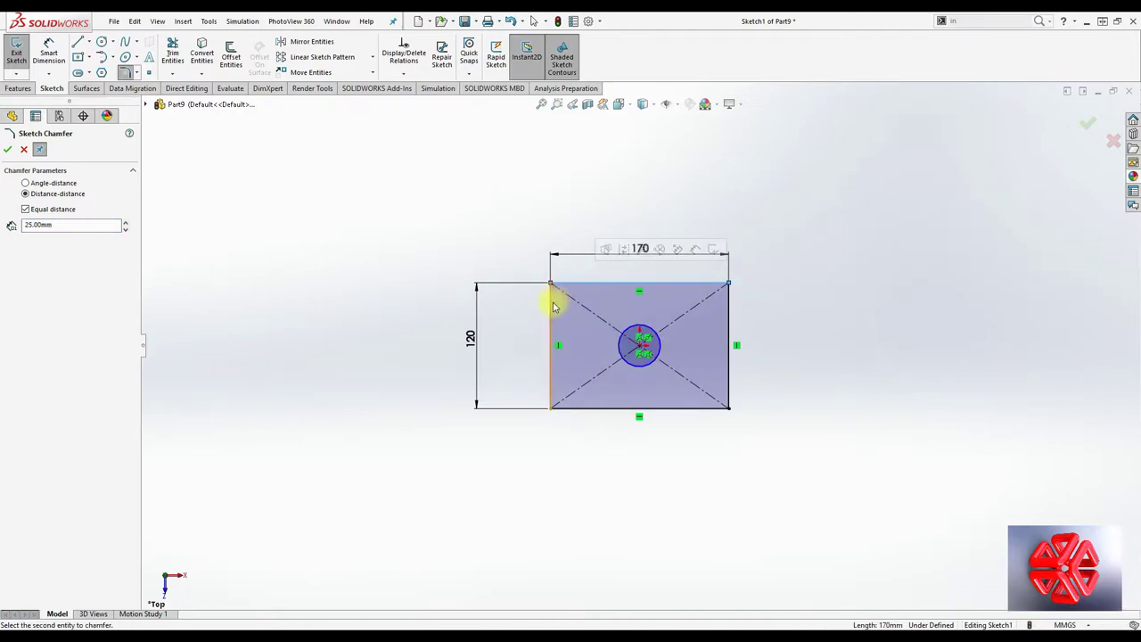
pyautogui.click(552, 309)
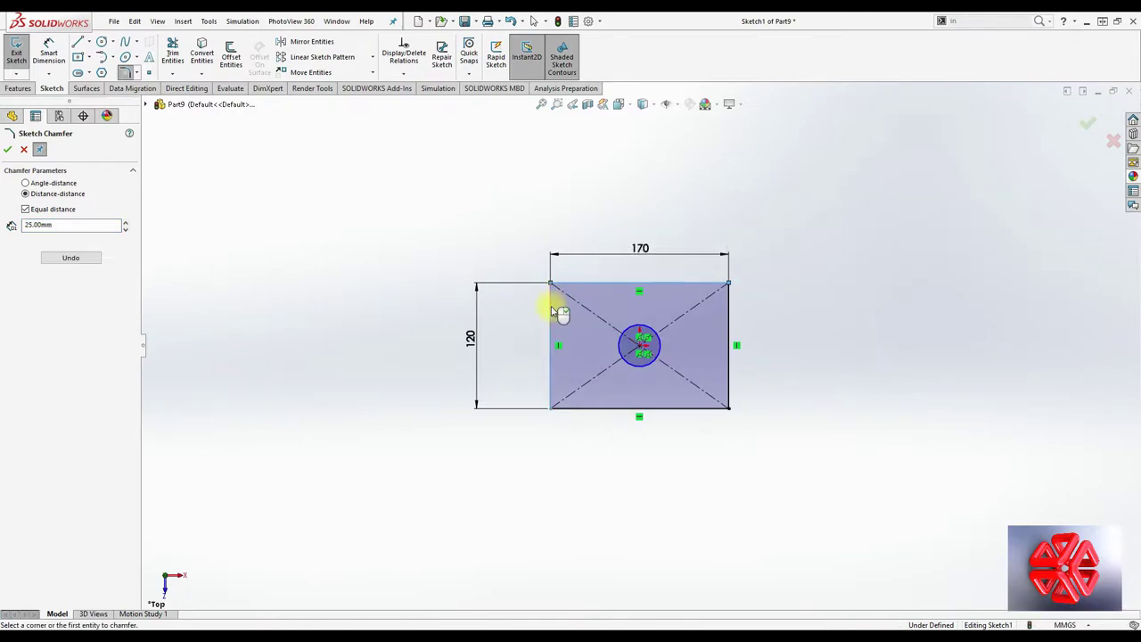
pyautogui.click(569, 409)
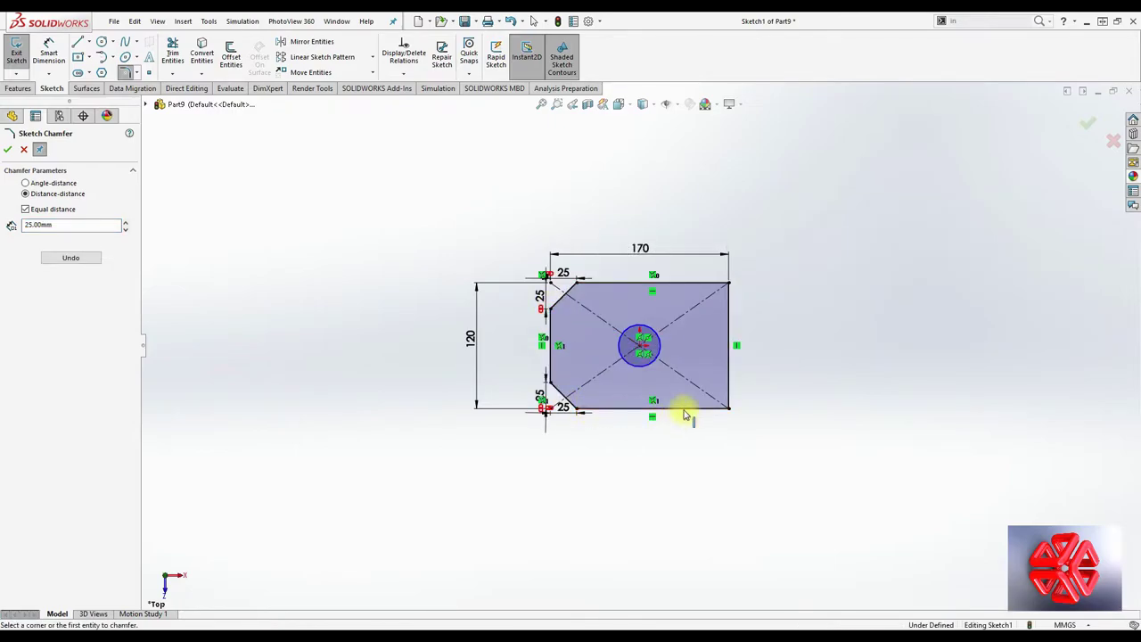
pyautogui.click(728, 399)
pyautogui.click(713, 409)
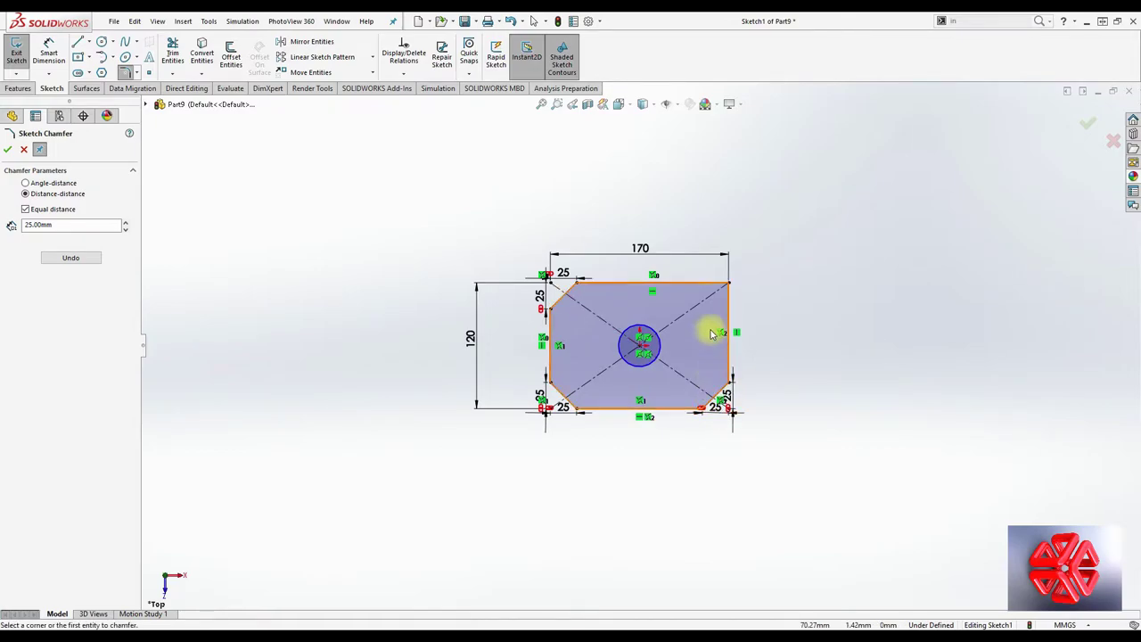
pyautogui.click(710, 285)
pyautogui.click(729, 312)
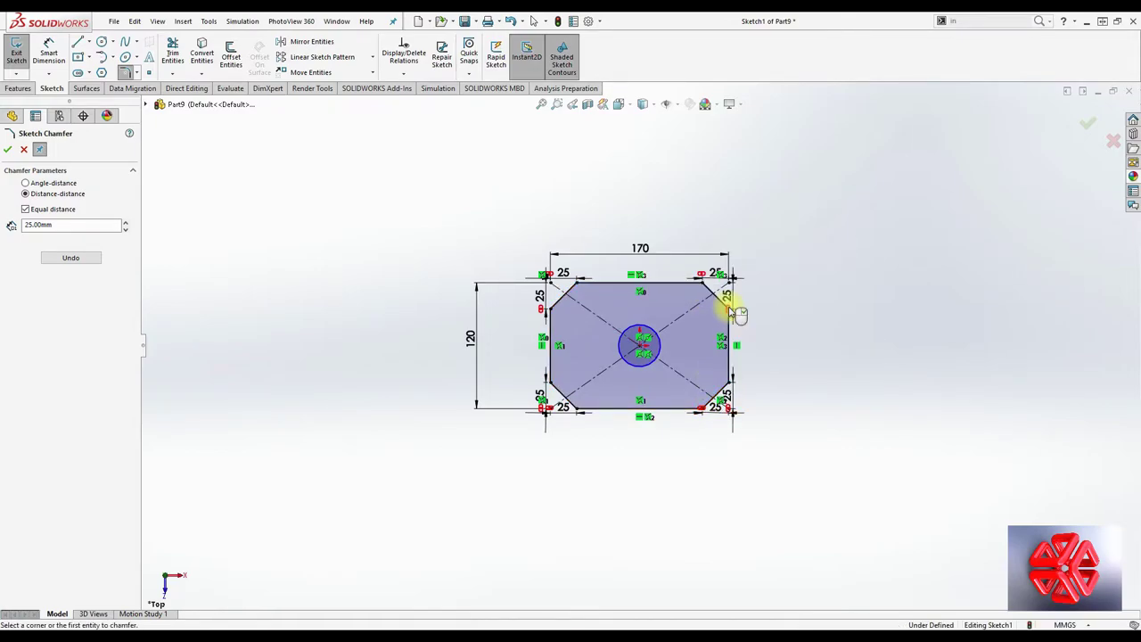
pyautogui.press('Escape')
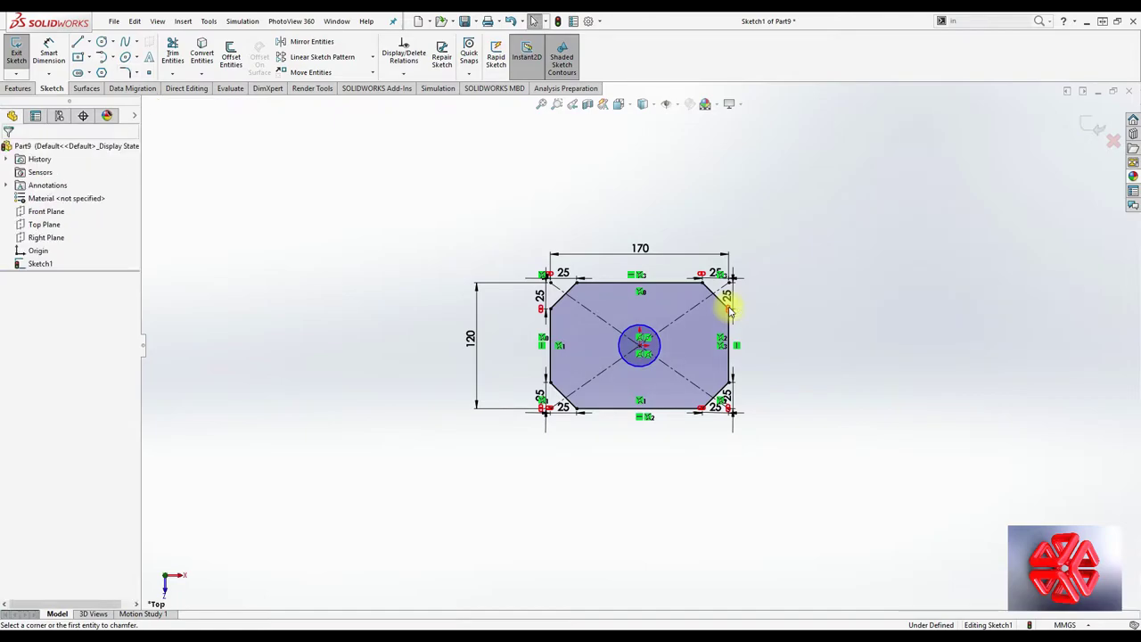
pyautogui.scroll(-3, 729, 311)
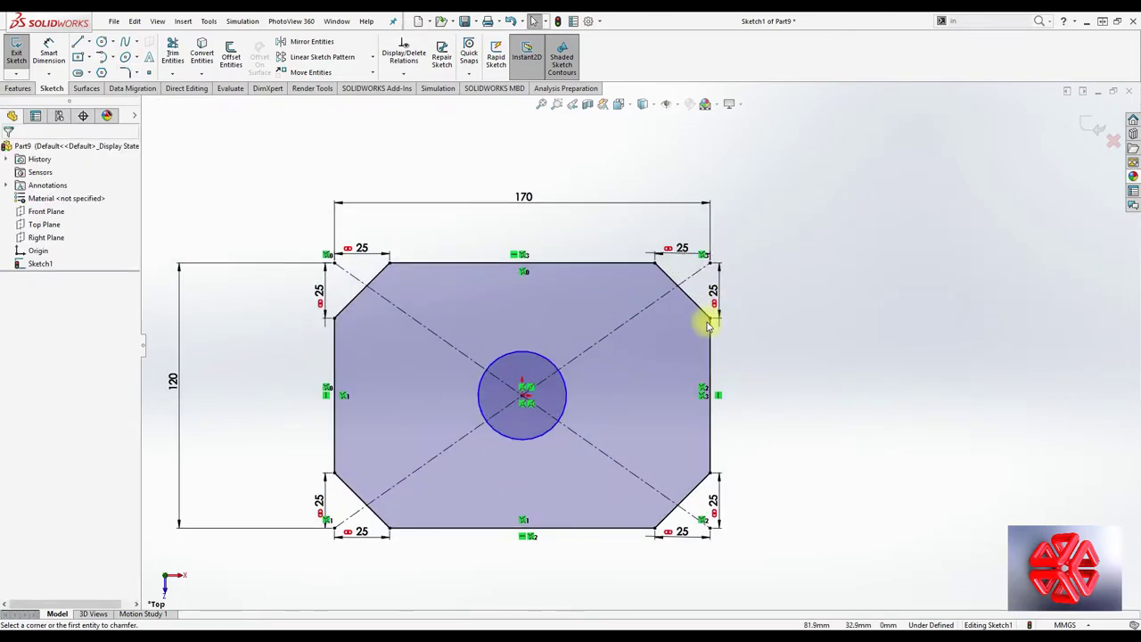
pyautogui.scroll(-2, 710, 317)
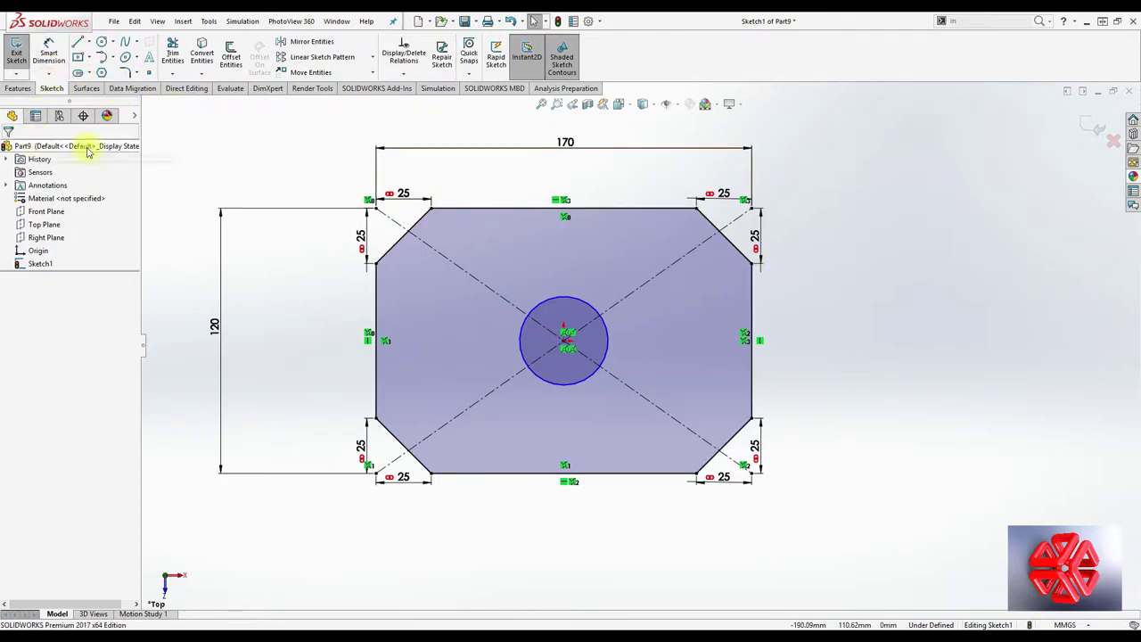
# Exit the sketch and extrude the chamfered outline and circle as 25 mm surfaces.
pyautogui.click(1089, 125)
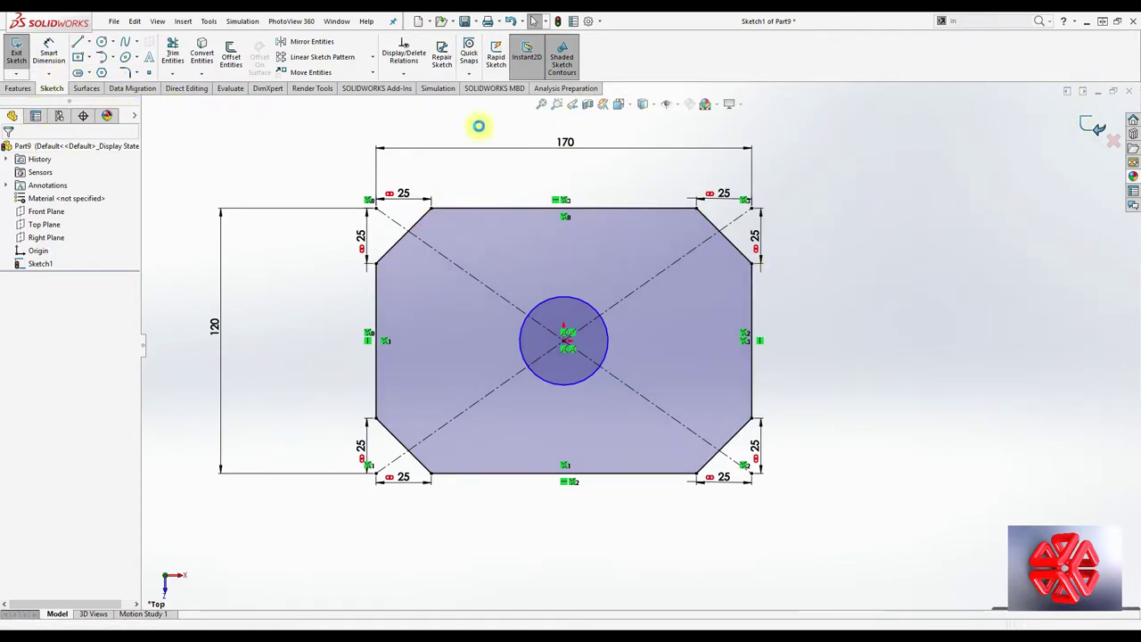
pyautogui.click(18, 89)
pyautogui.click(76, 85)
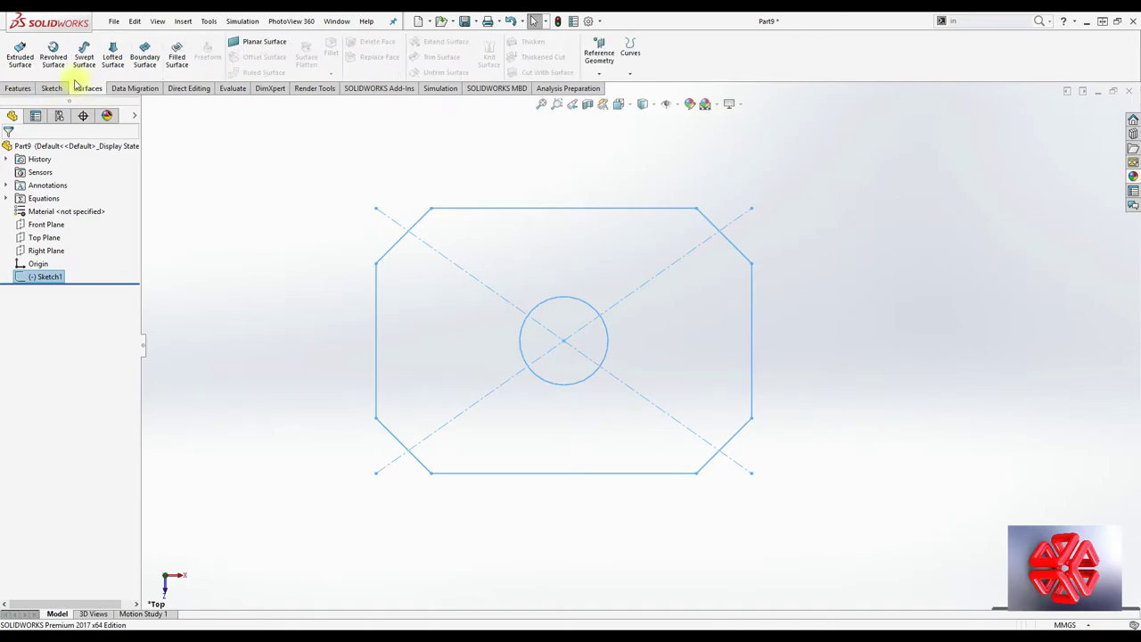
pyautogui.click(22, 58)
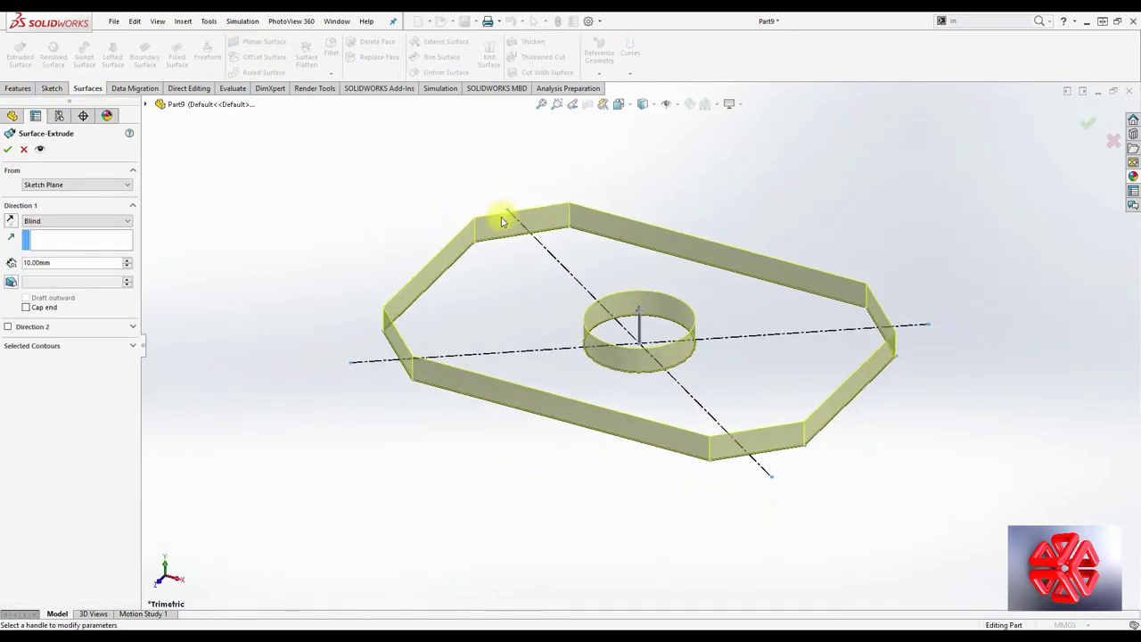
pyautogui.write('25')
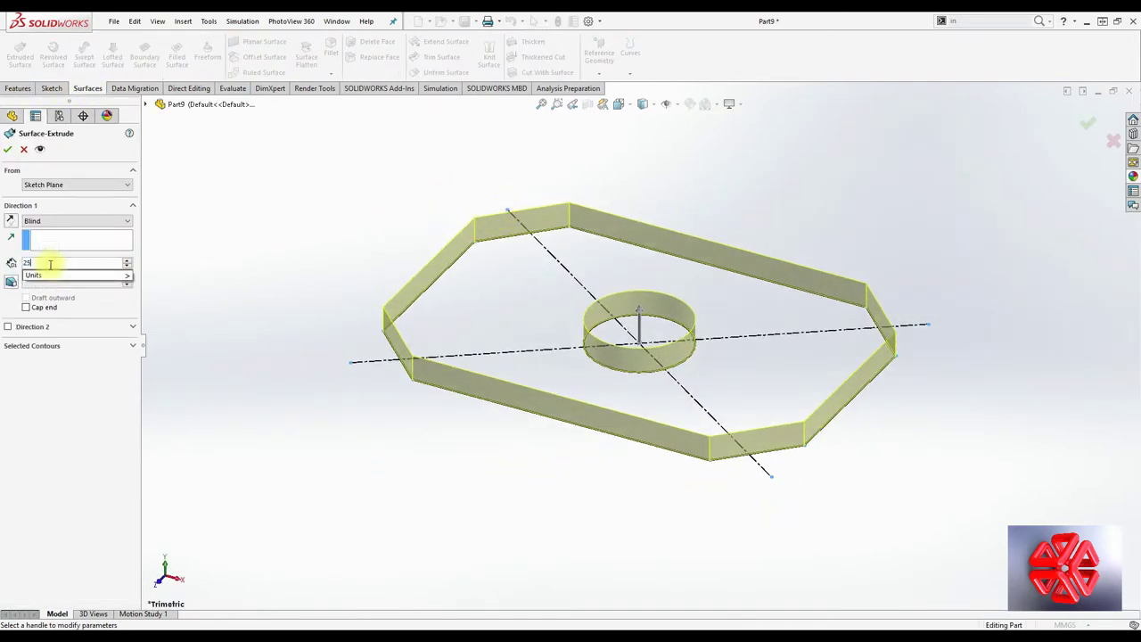
pyautogui.press('Return')
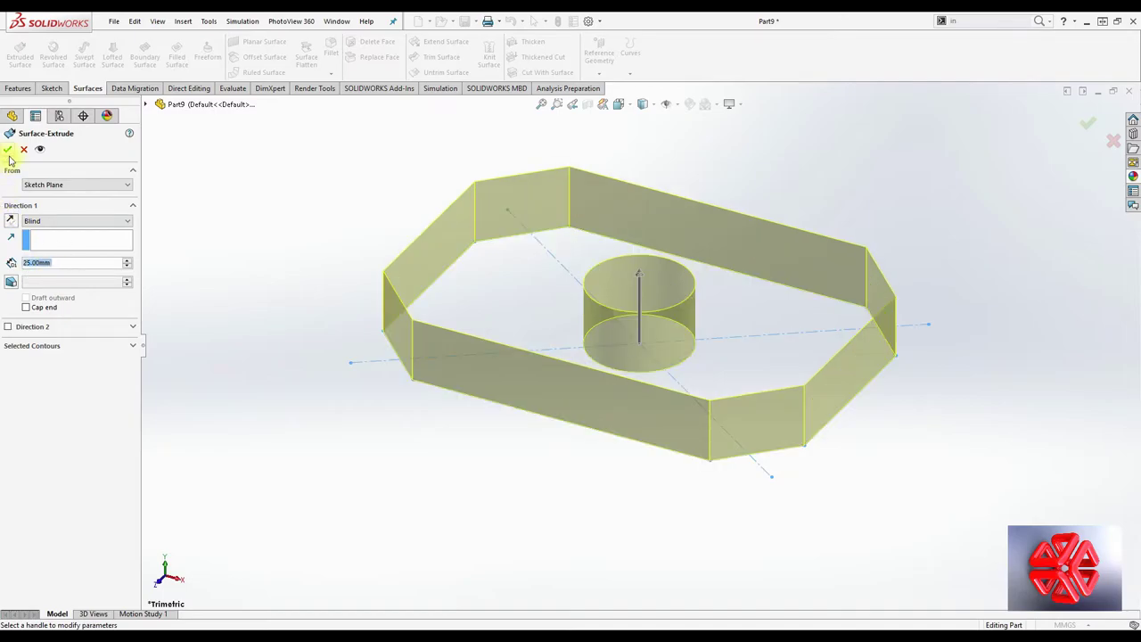
pyautogui.click(8, 151)
# Fill one end bounded by the outer wall edge loop and the hole rim, then view from below.
pyautogui.click(175, 56)
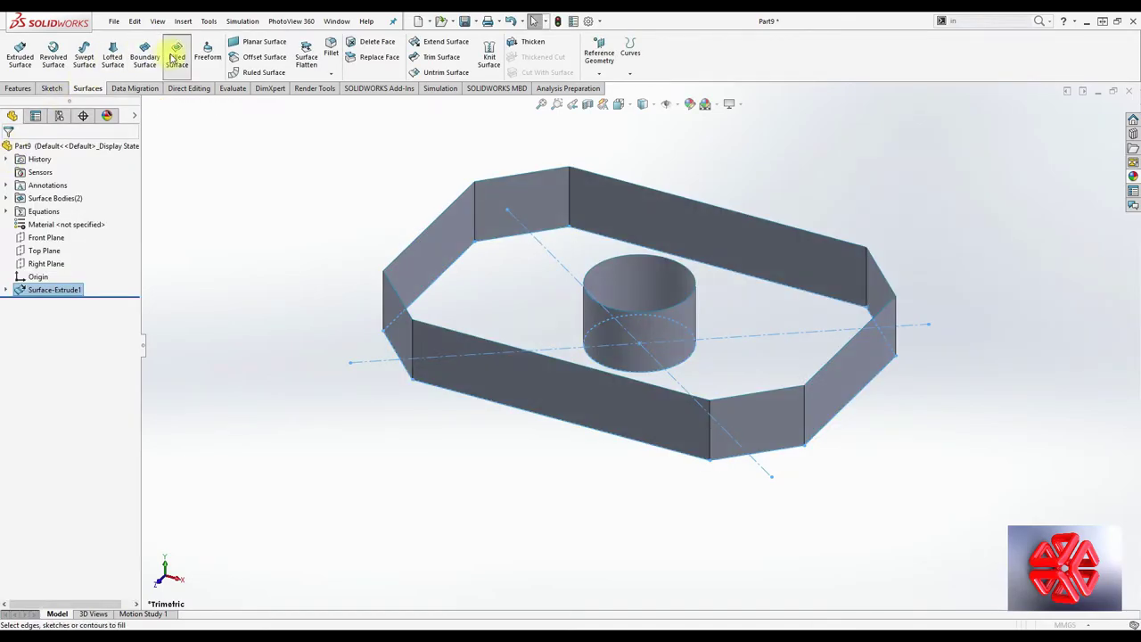
pyautogui.rightClick(511, 241)
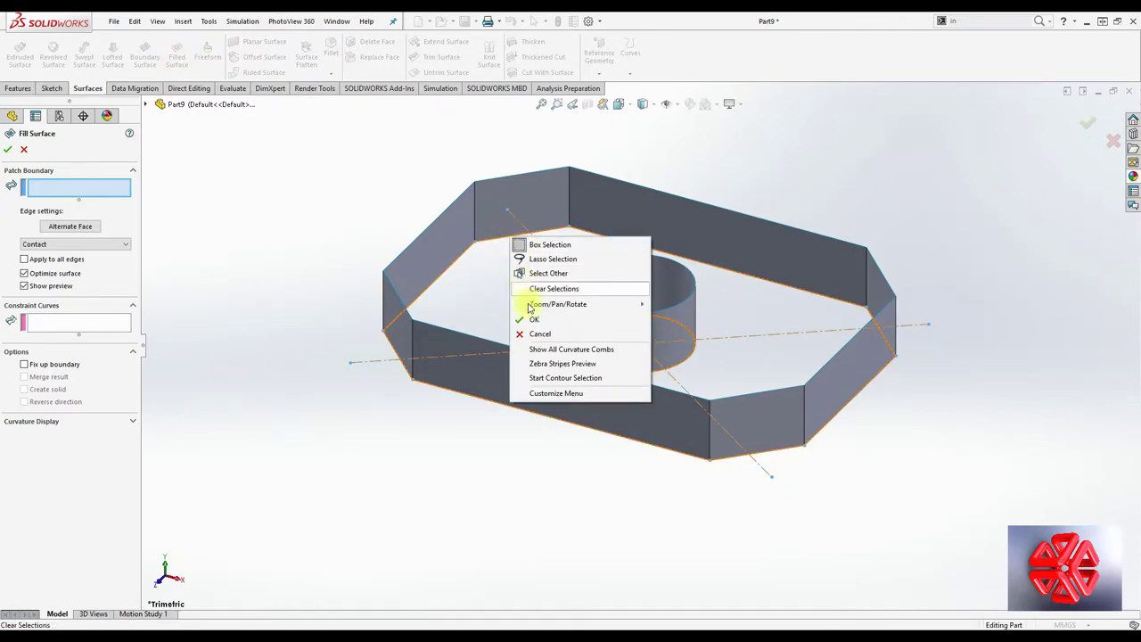
pyautogui.click(501, 242)
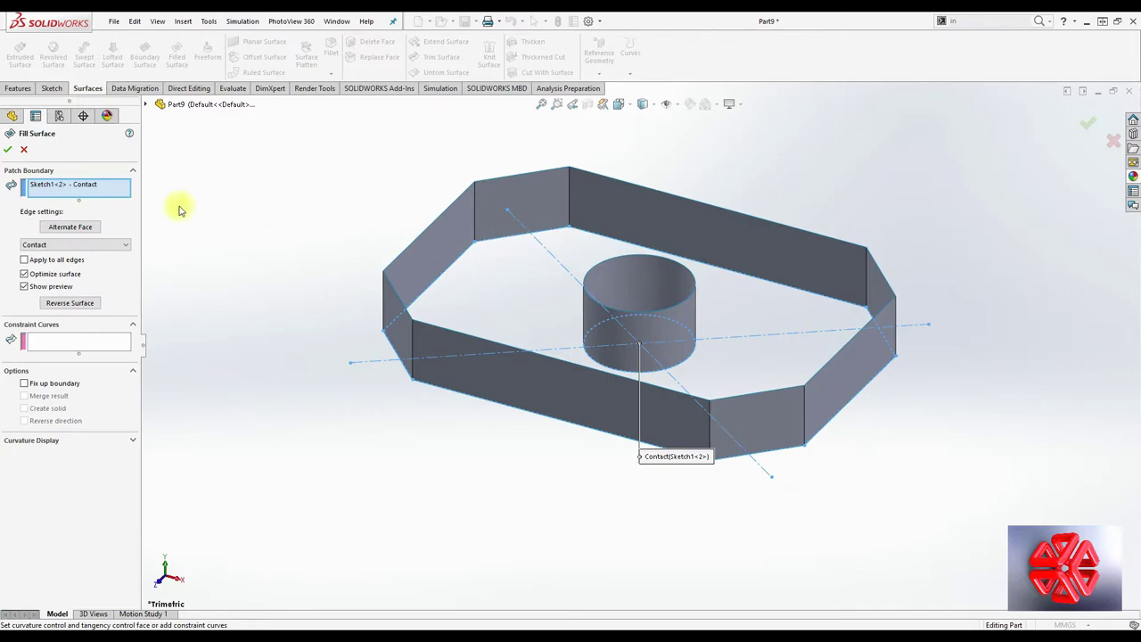
pyautogui.press('Delete')
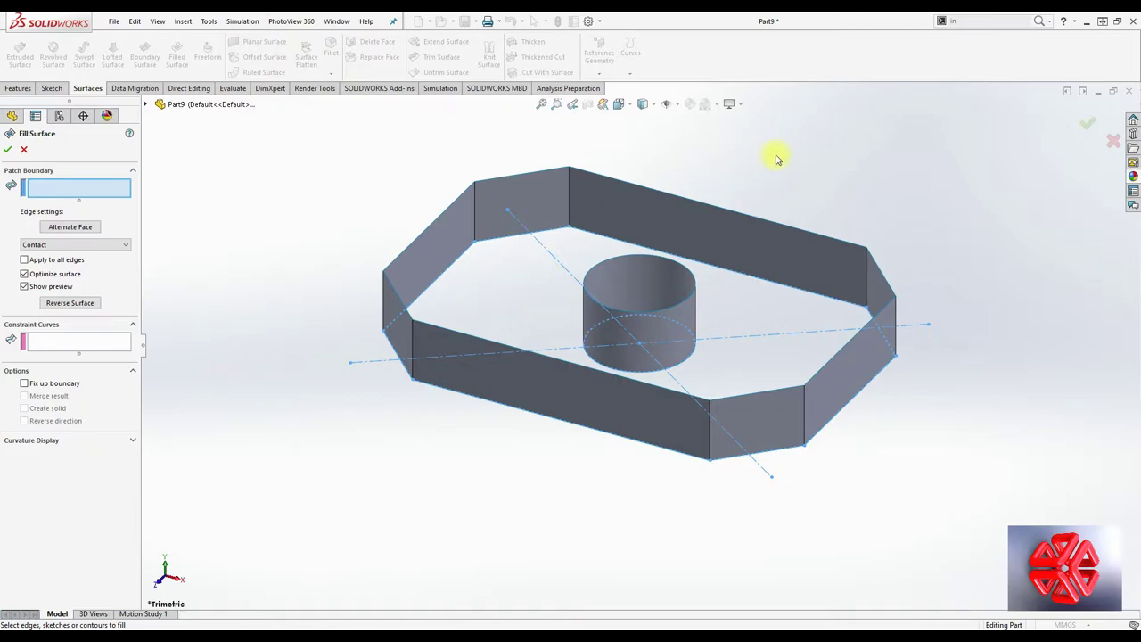
pyautogui.rightClick(828, 365)
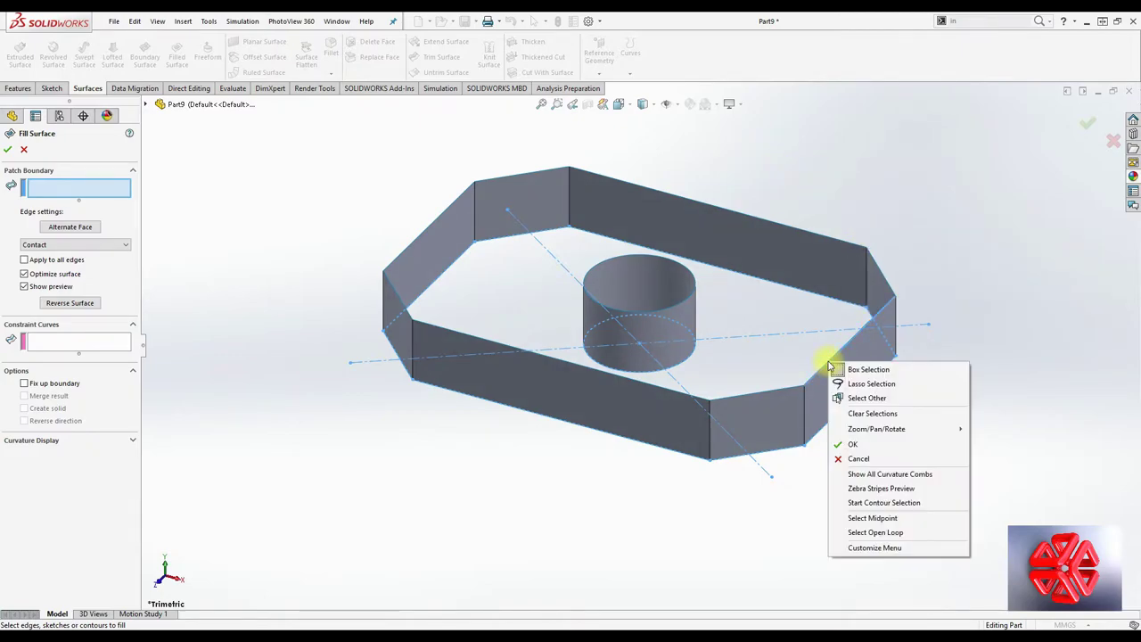
pyautogui.click(888, 533)
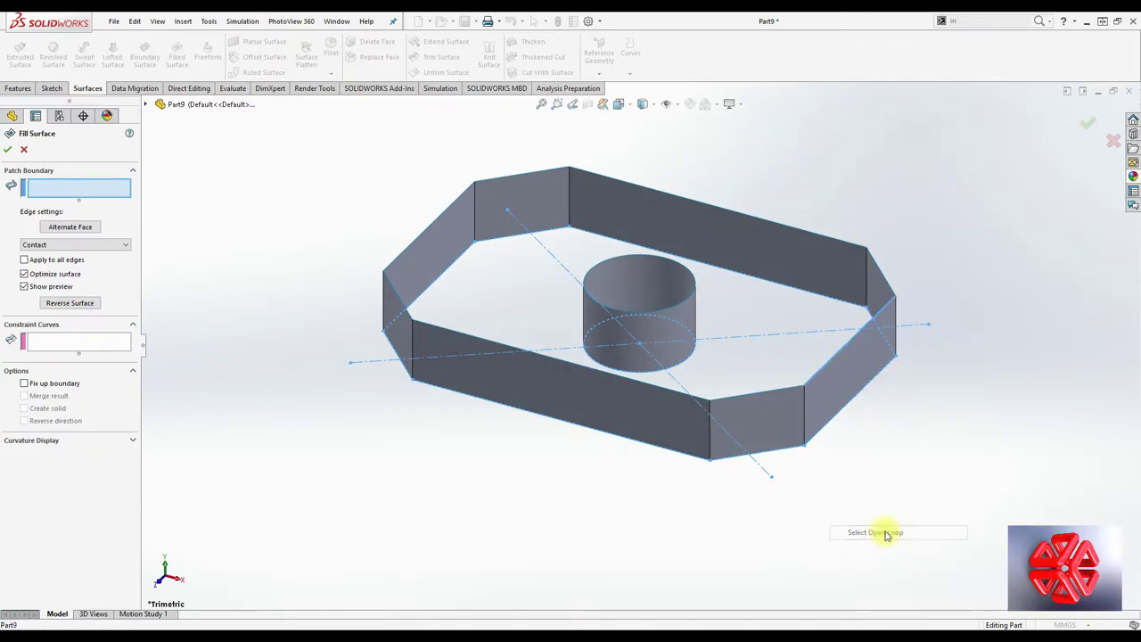
pyautogui.click(684, 306)
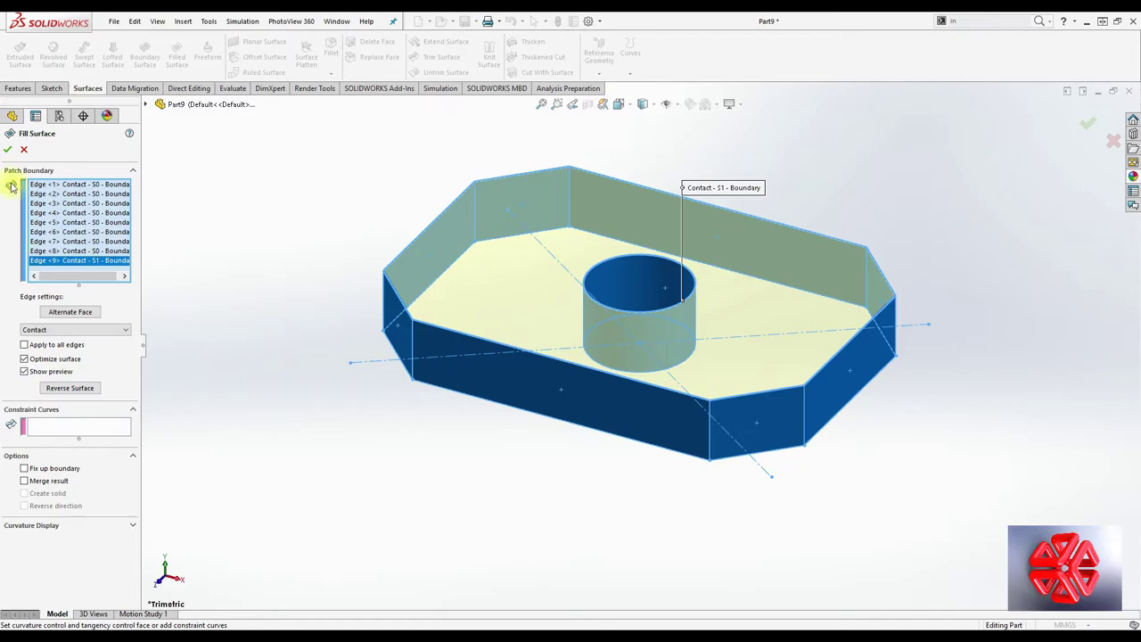
pyautogui.click(7, 151)
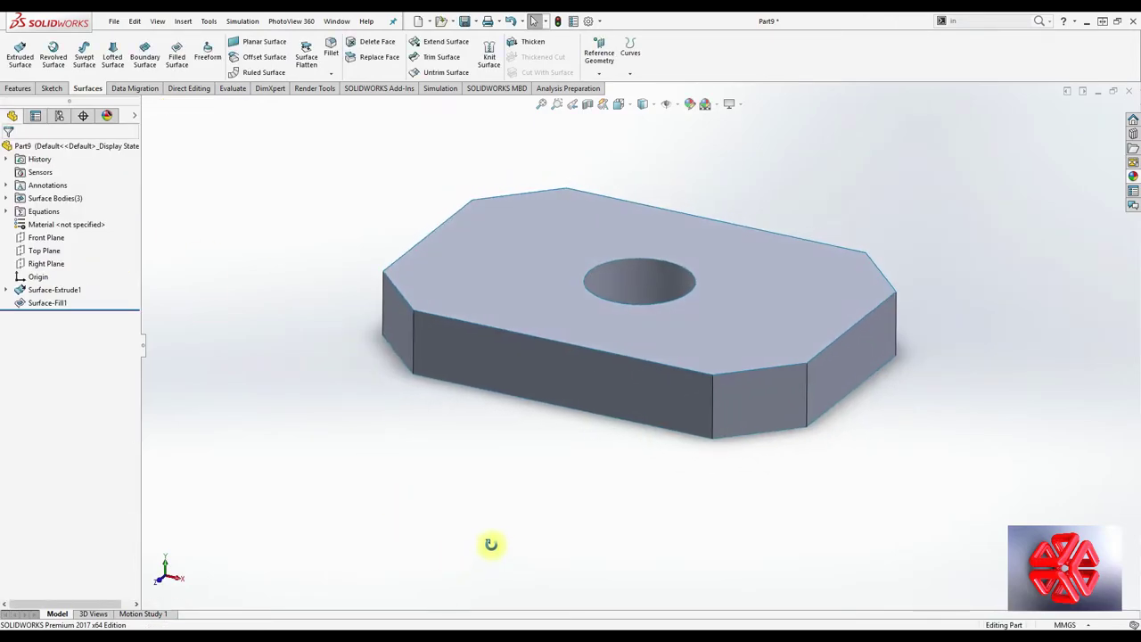
pyautogui.press('space')
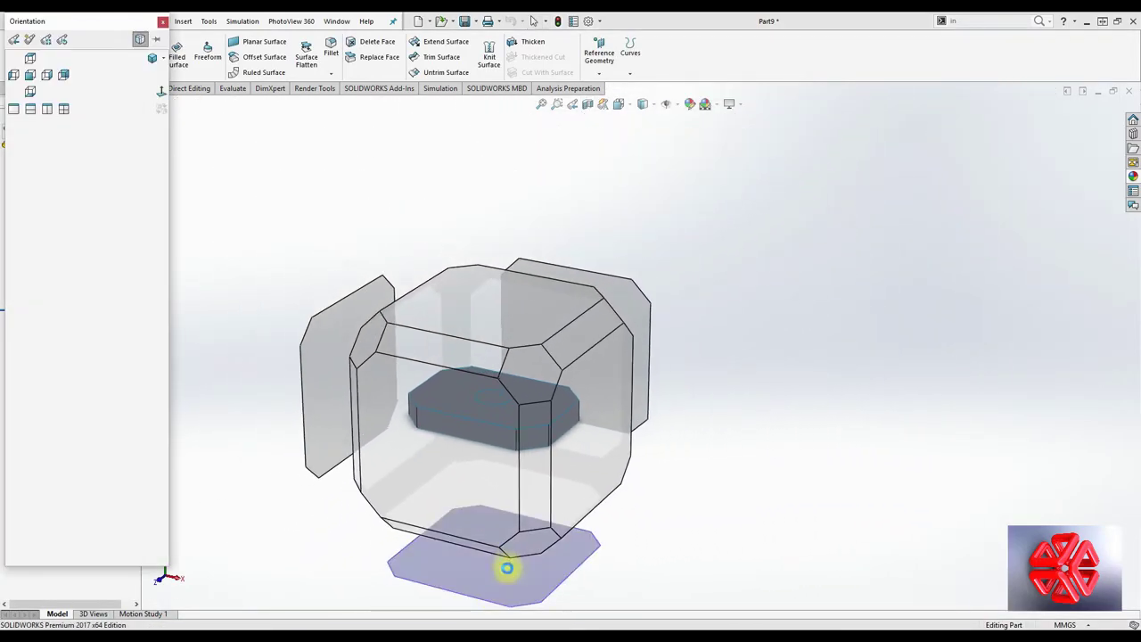
pyautogui.click(525, 549)
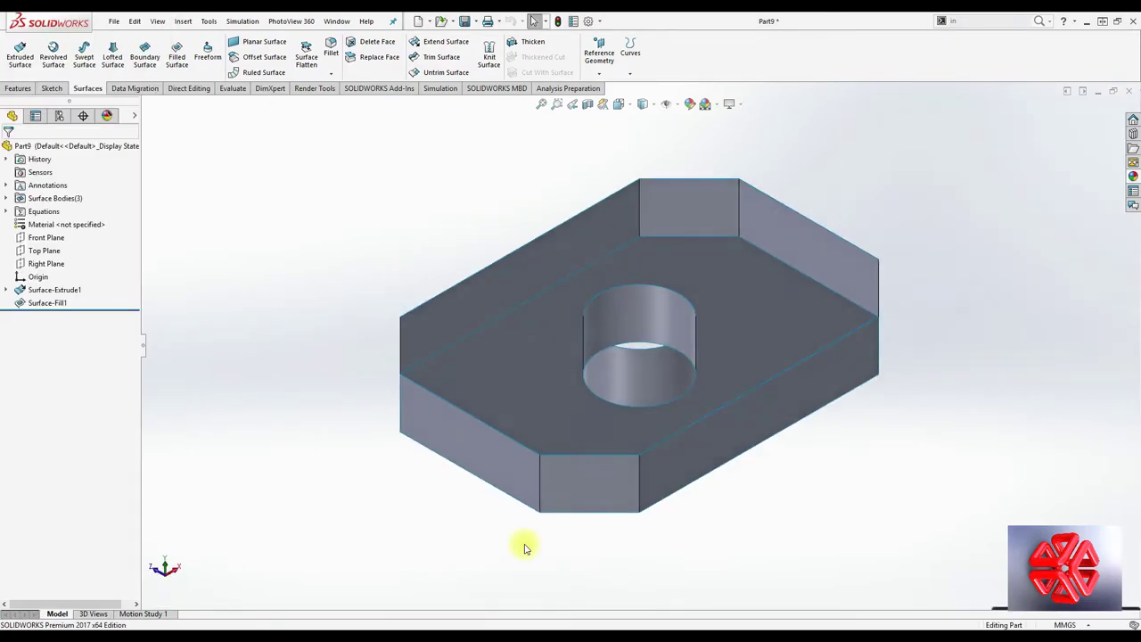
pyautogui.moveTo(523, 543)
pyautogui.mouseDown(button='middle')
pyautogui.moveTo(531, 196)
pyautogui.moveTo(513, 197)
pyautogui.mouseUp(button='middle')
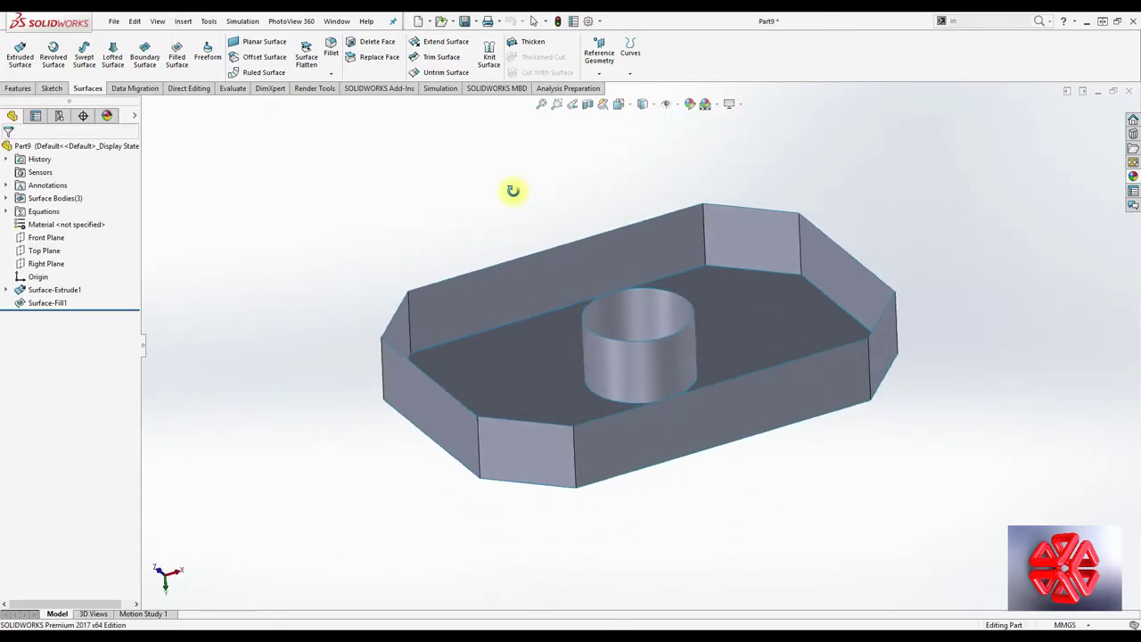
# Cap the other end with a second fill bounded by the rim loop and hole edge, then view isometric.
pyautogui.click(178, 50)
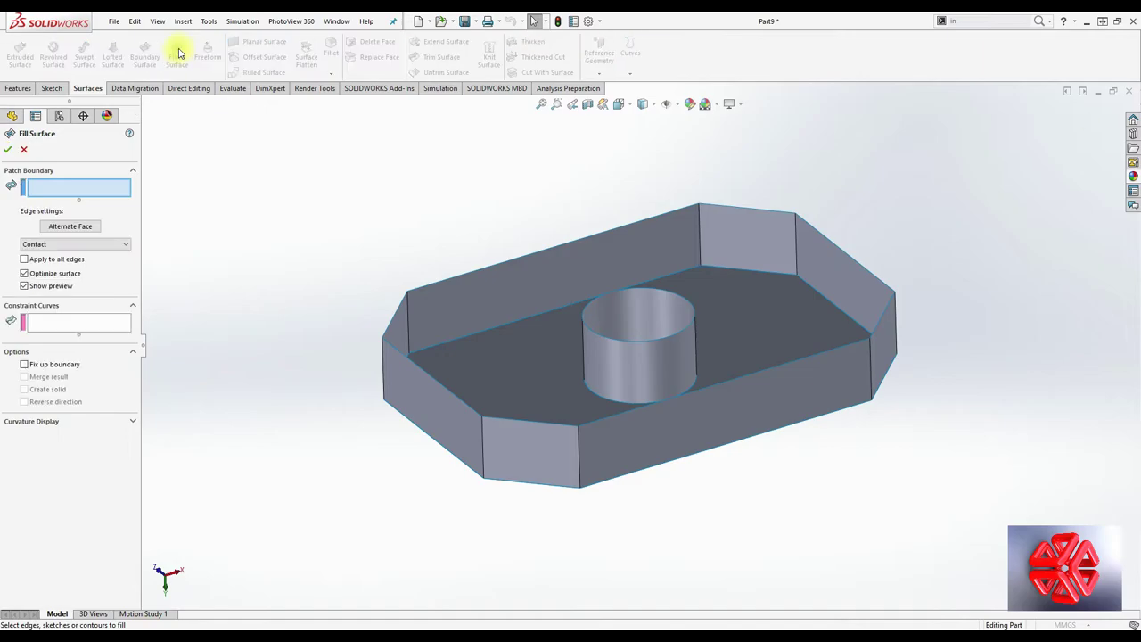
pyautogui.rightClick(614, 233)
pyautogui.click(675, 400)
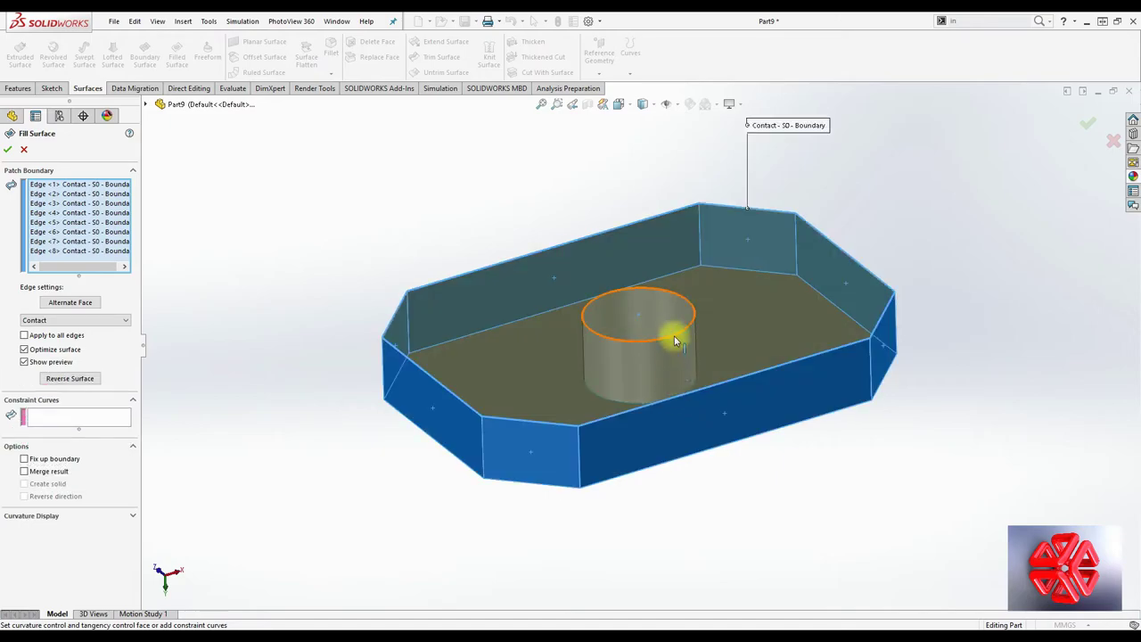
pyautogui.click(675, 338)
pyautogui.moveTo(678, 339); pyautogui.dragTo(675, 400, button='middle')
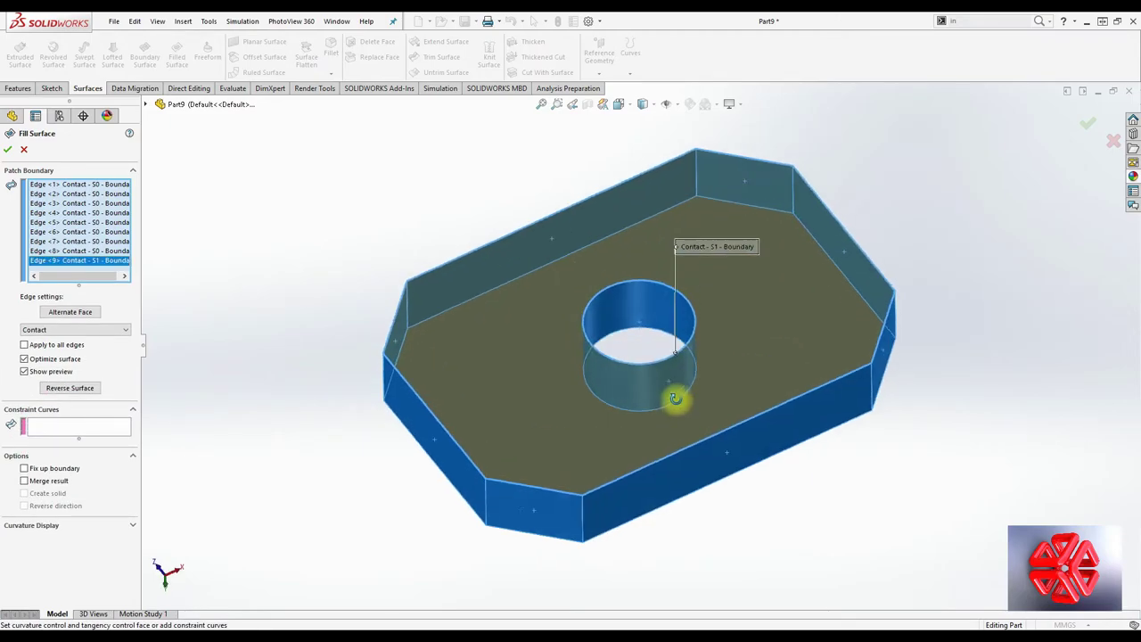
pyautogui.click(8, 150)
pyautogui.press('space')
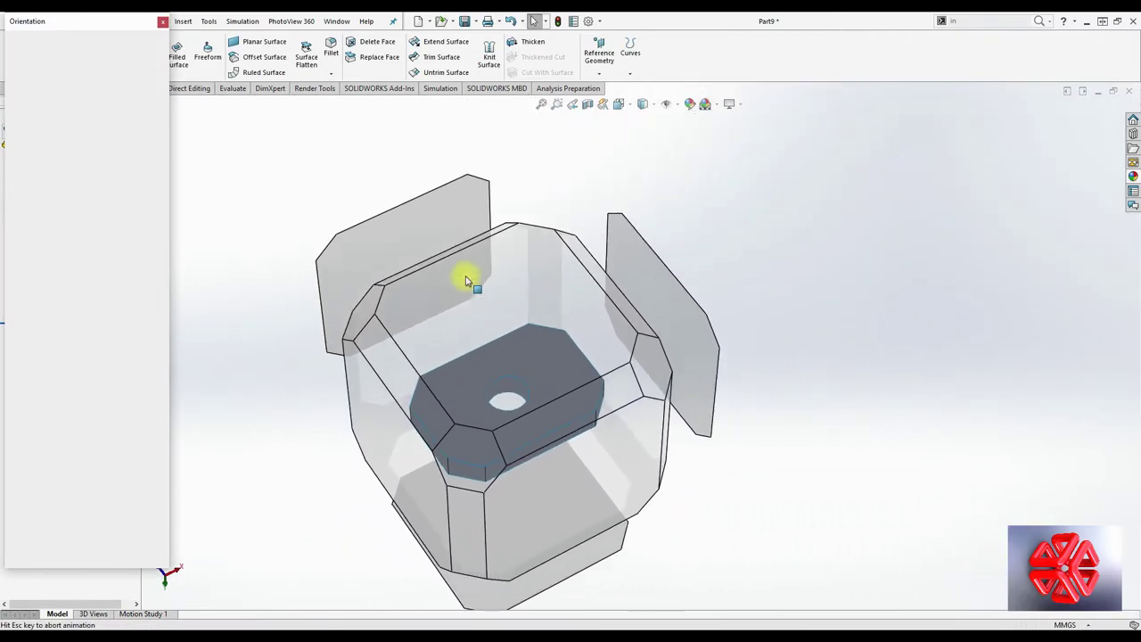
pyautogui.click(474, 444)
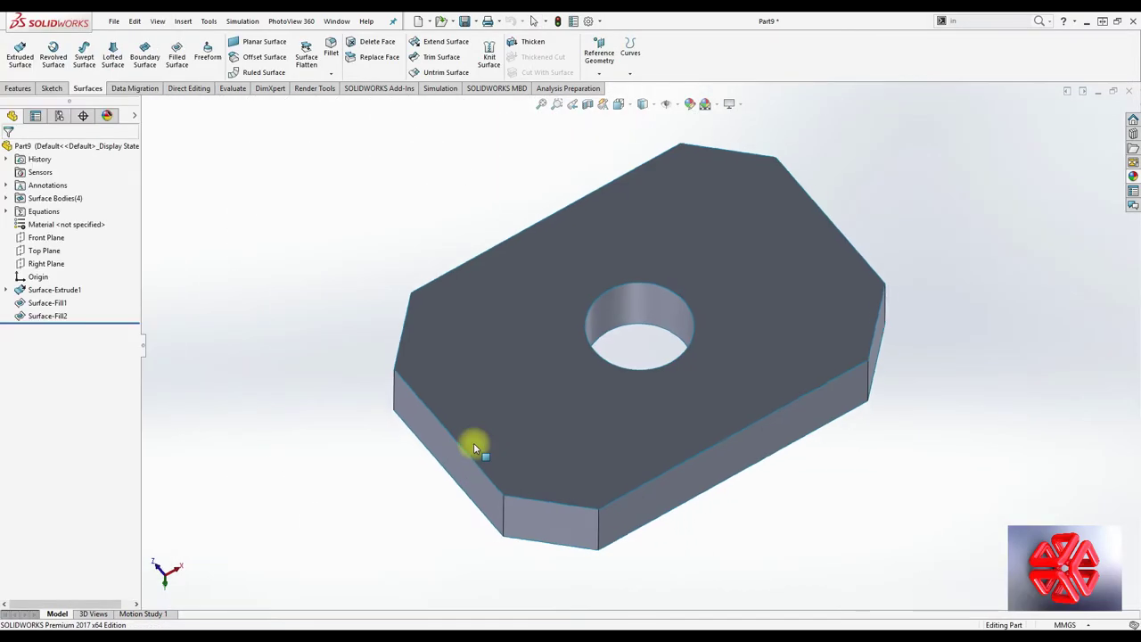
# Inspect the plate's hollow interior with a section view, then switch the section off.
pyautogui.click(588, 104)
pyautogui.moveTo(540, 286); pyautogui.dragTo(401, 200, button='middle')
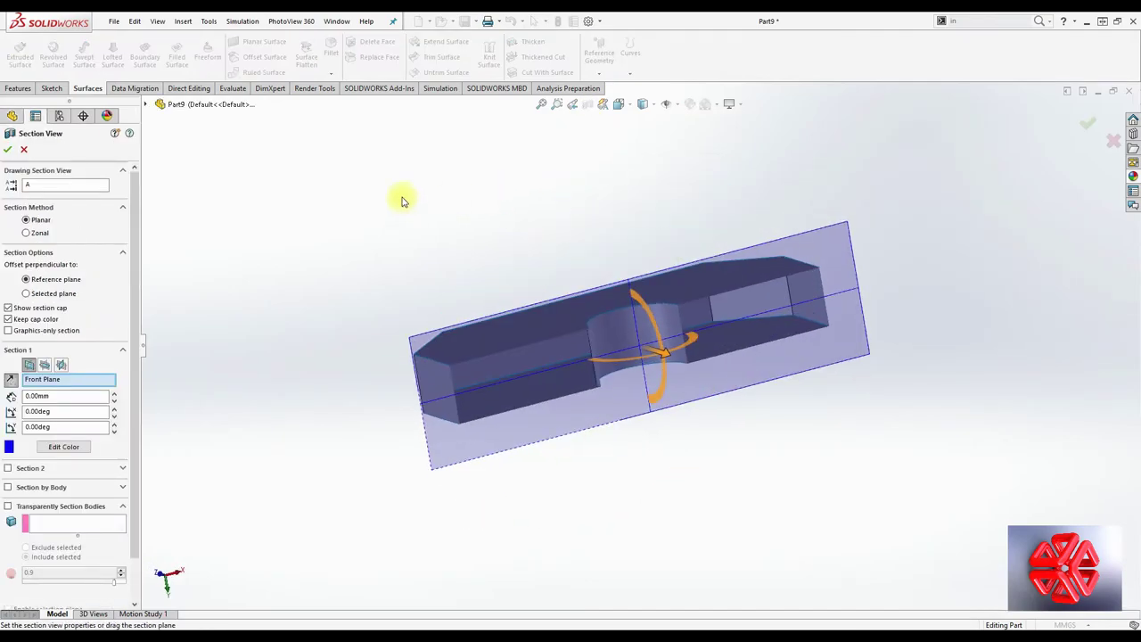
pyautogui.click(21, 151)
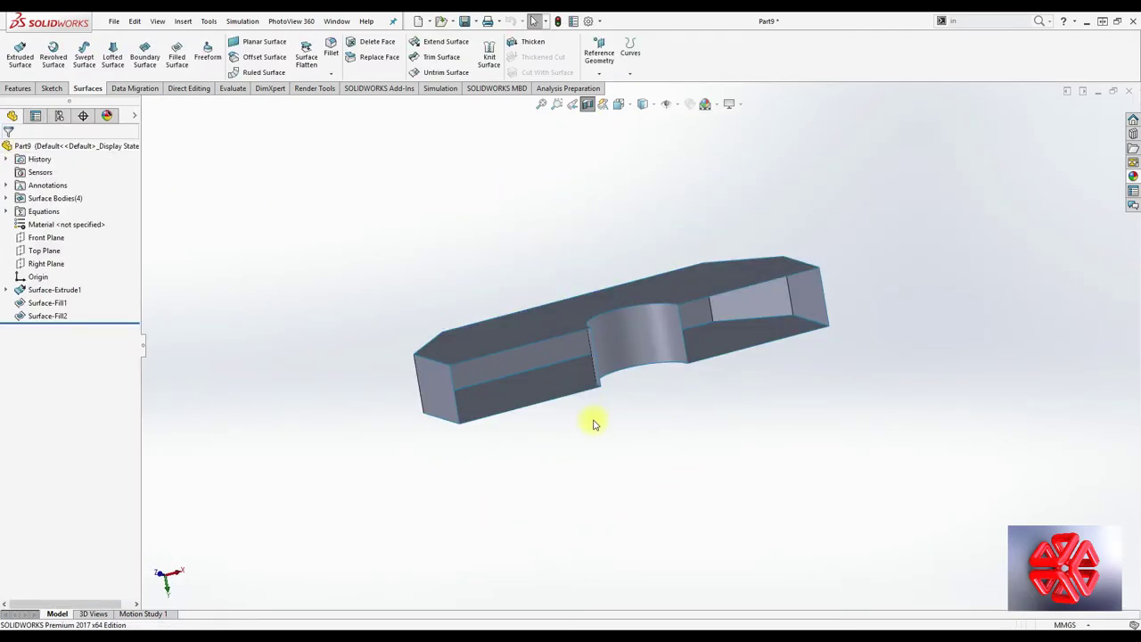
pyautogui.moveTo(594, 420)
pyautogui.mouseDown(button='middle')
pyautogui.moveTo(621, 337)
pyautogui.moveTo(517, 432)
pyautogui.mouseUp(button='middle')
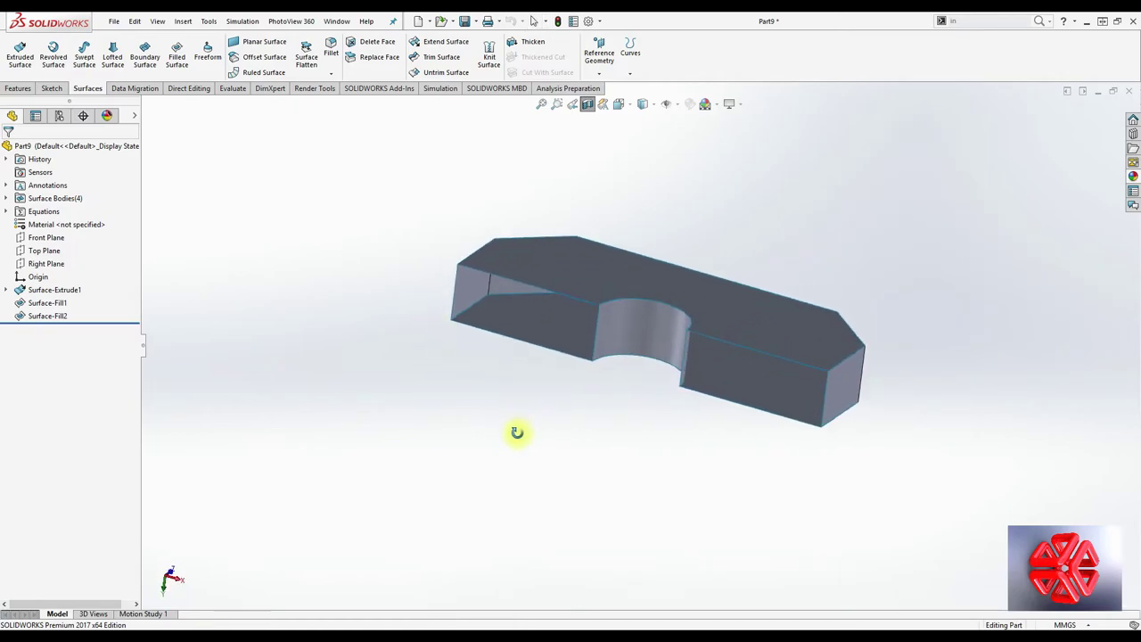
pyautogui.click(588, 104)
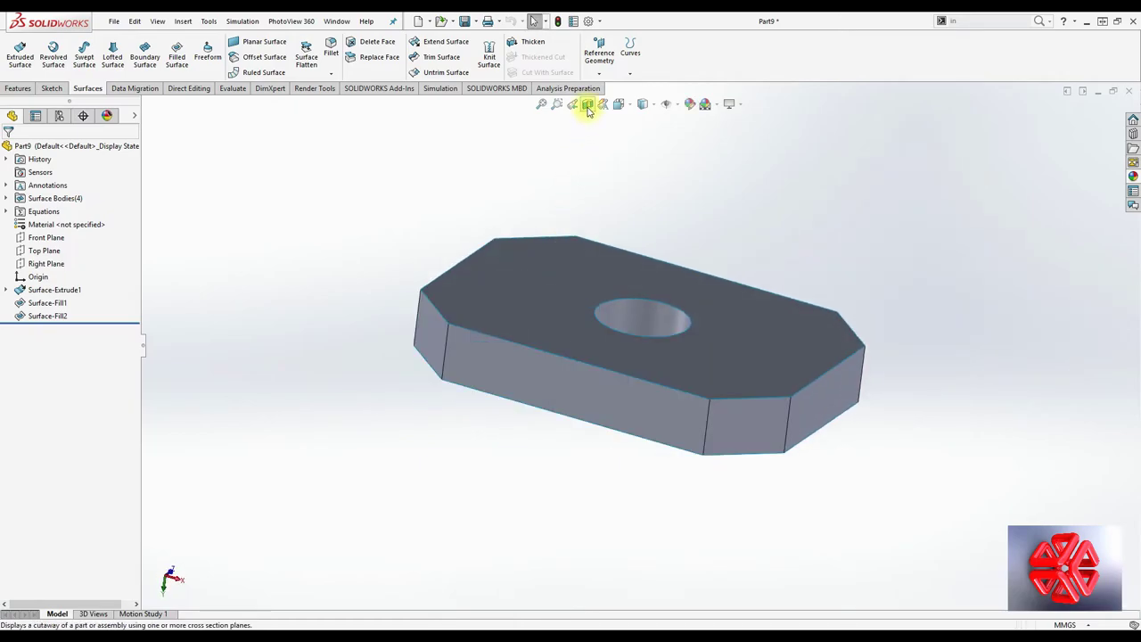
# Knit the top, side, bottom and hole faces into one solid chamfered plate.
pyautogui.click(489, 54)
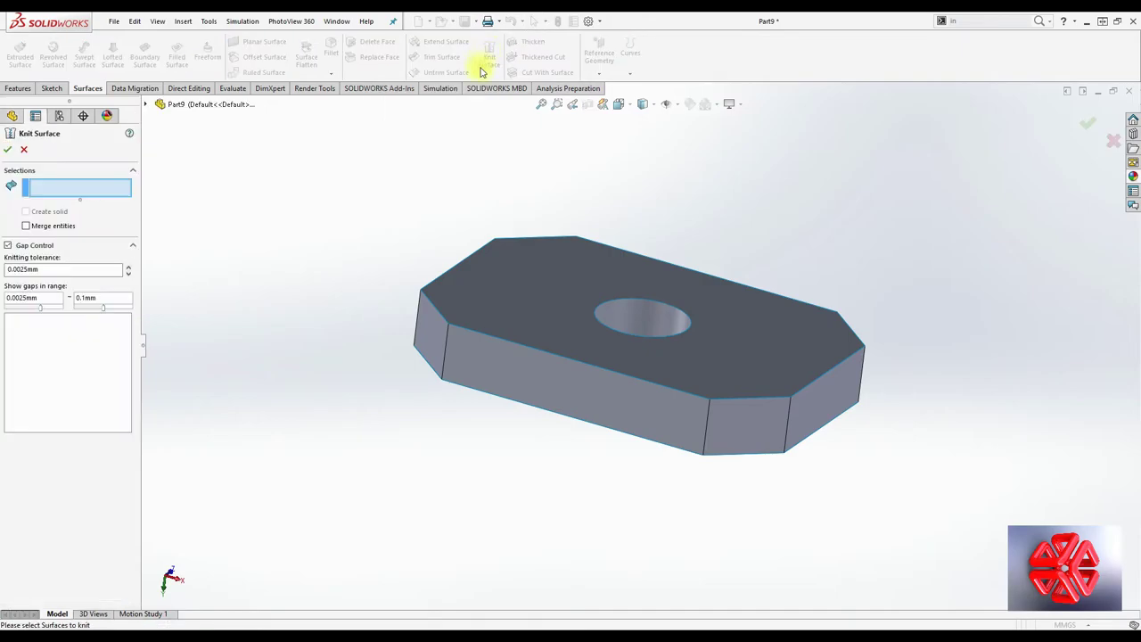
pyautogui.click(529, 267)
pyautogui.click(594, 420)
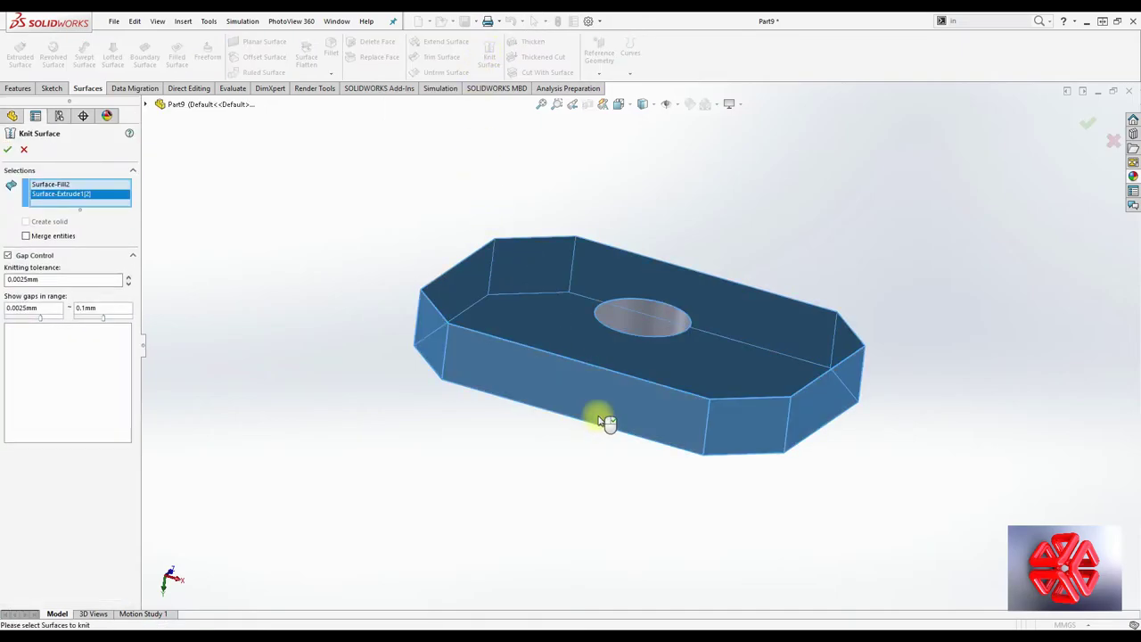
pyautogui.moveTo(604, 420)
pyautogui.mouseDown(button='middle')
pyautogui.moveTo(662, 267)
pyautogui.moveTo(692, 428)
pyautogui.moveTo(691, 523)
pyautogui.mouseUp(button='middle')
pyautogui.click(705, 280)
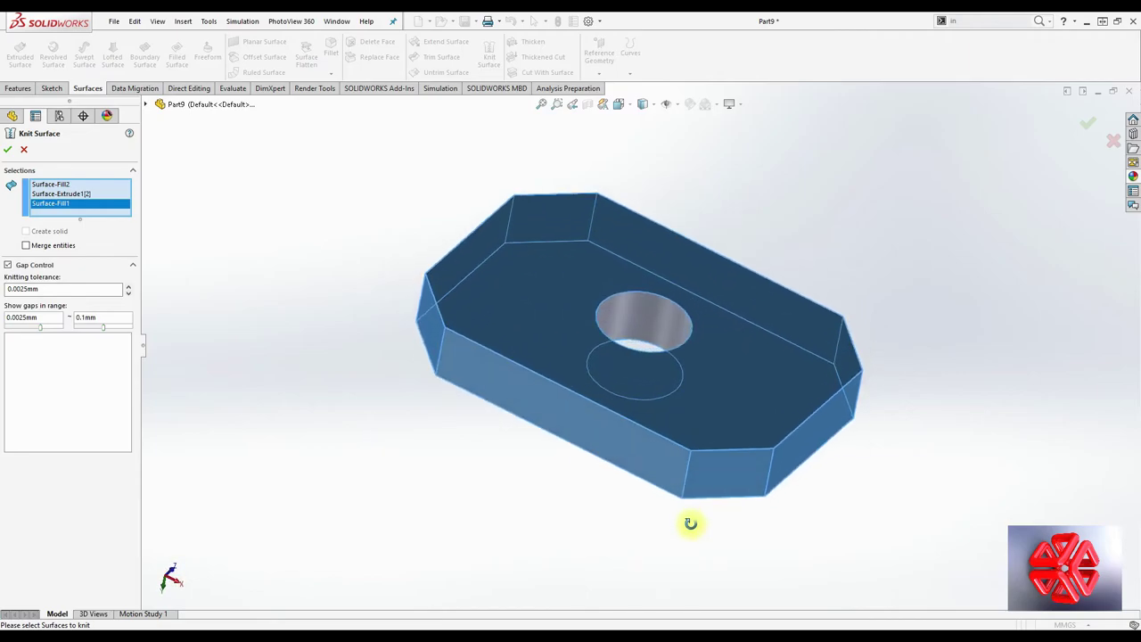
pyautogui.click(650, 321)
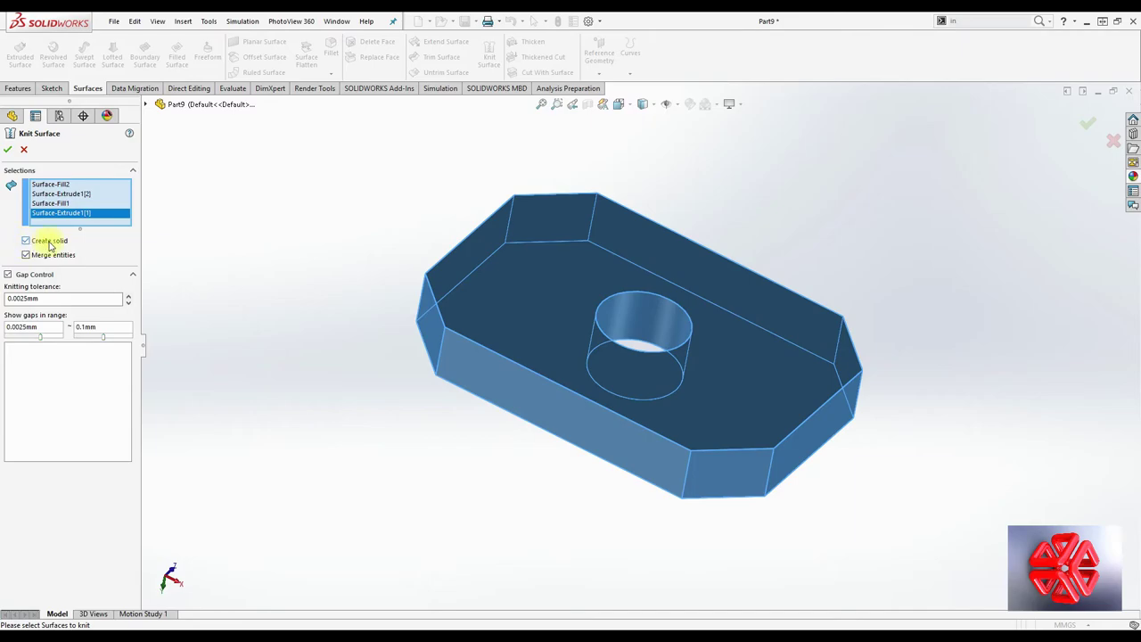
pyautogui.click(9, 150)
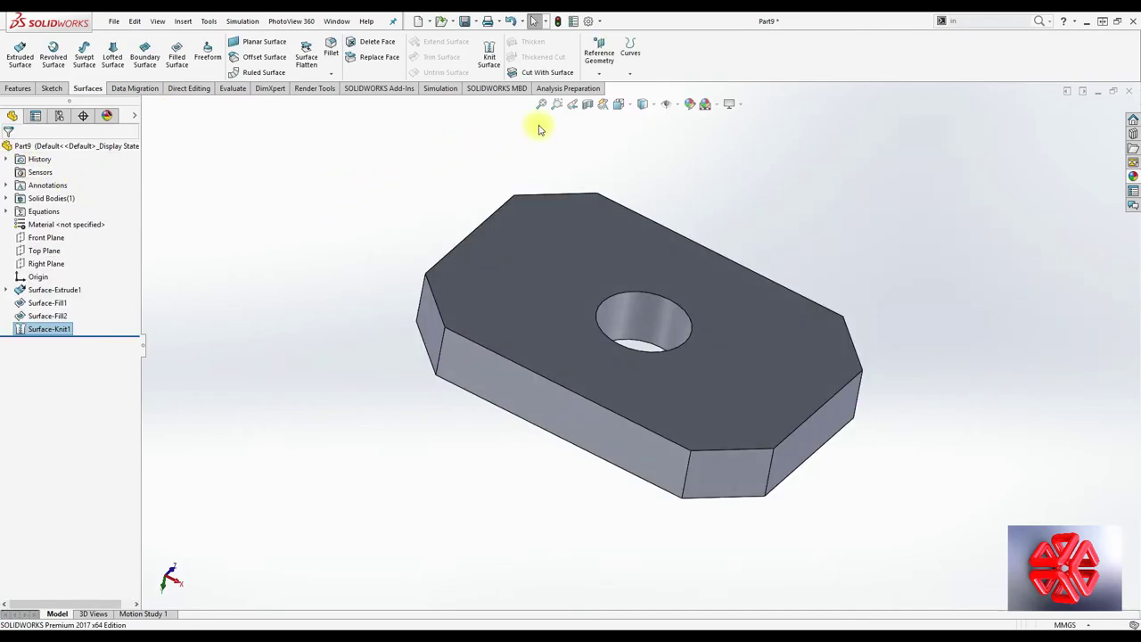
pyautogui.click(630, 106)
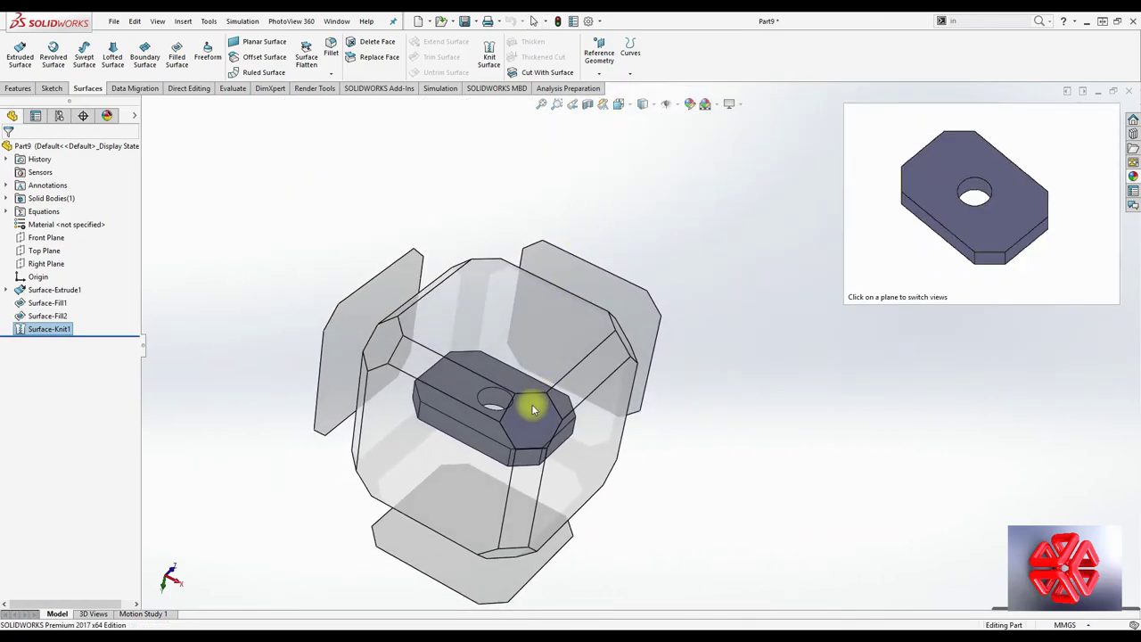
pyautogui.click(532, 406)
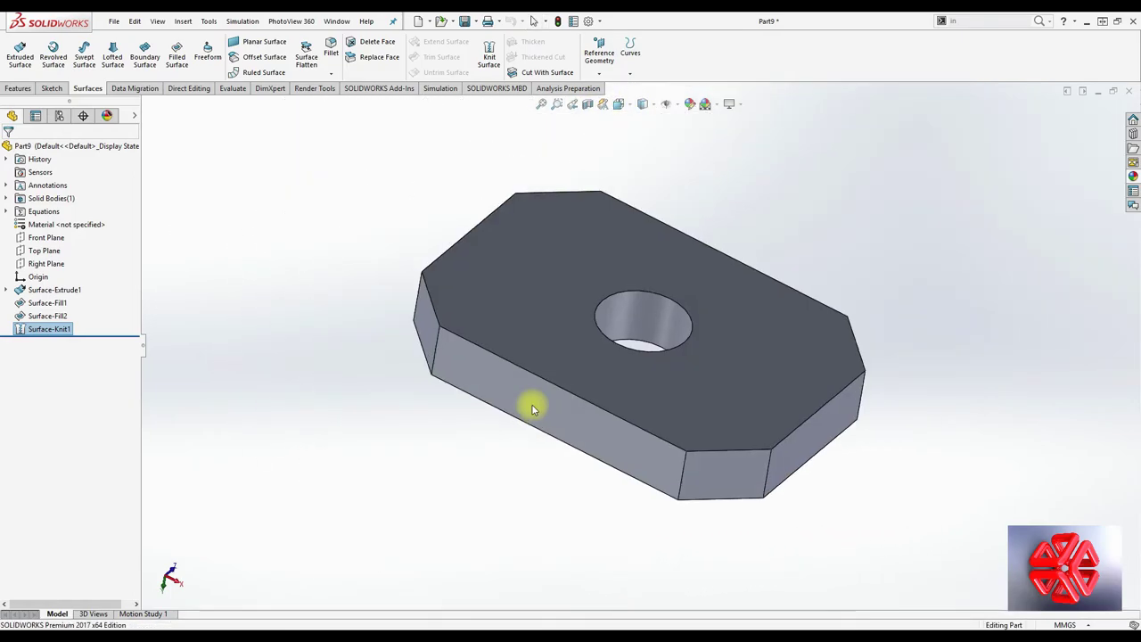
pyautogui.click(587, 111)
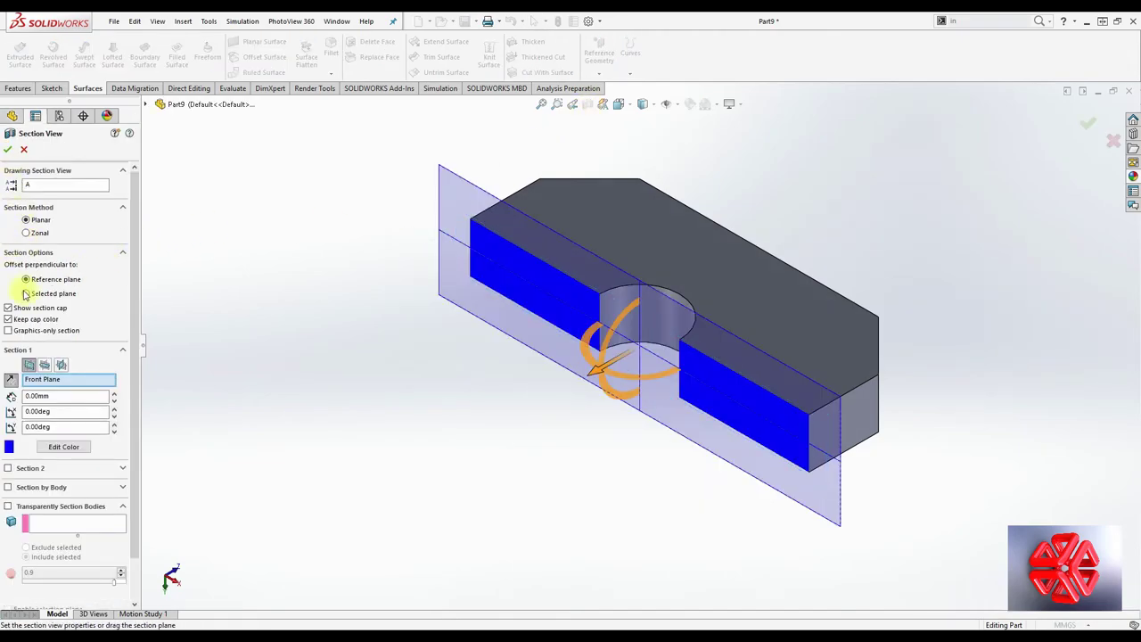
pyautogui.press('Delete')
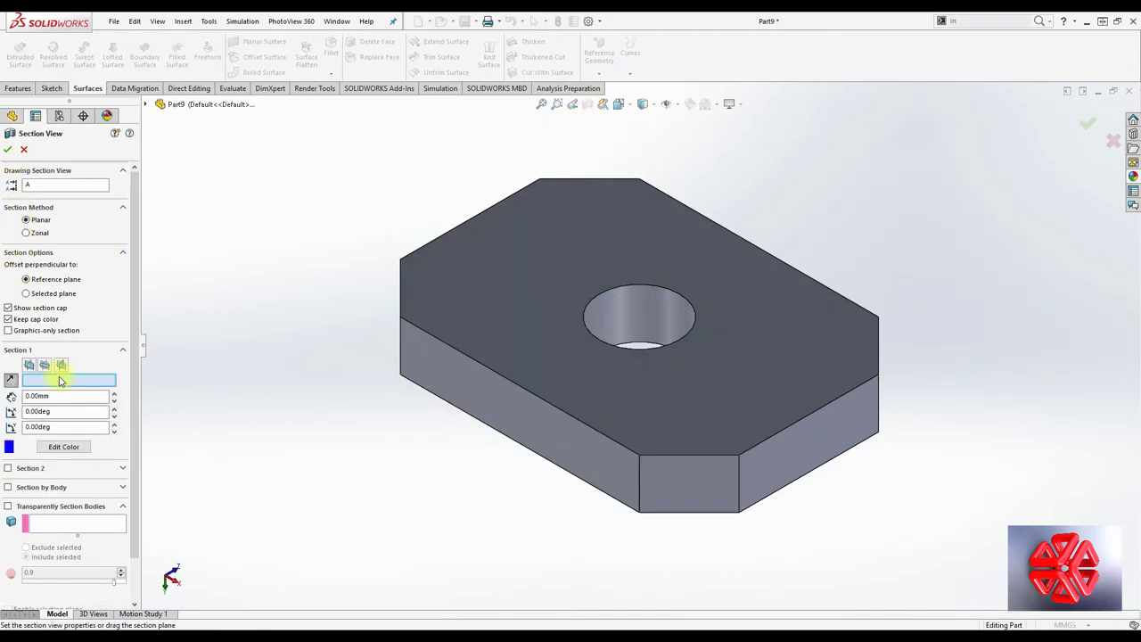
pyautogui.click(683, 463)
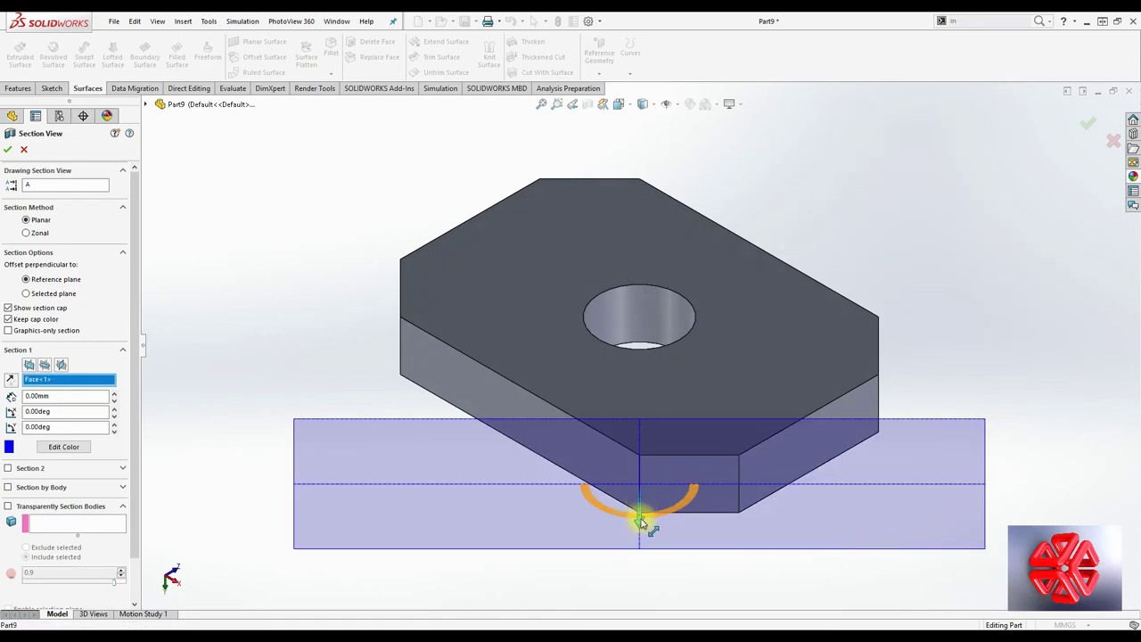
pyautogui.moveTo(640, 521); pyautogui.dragTo(650, 400)
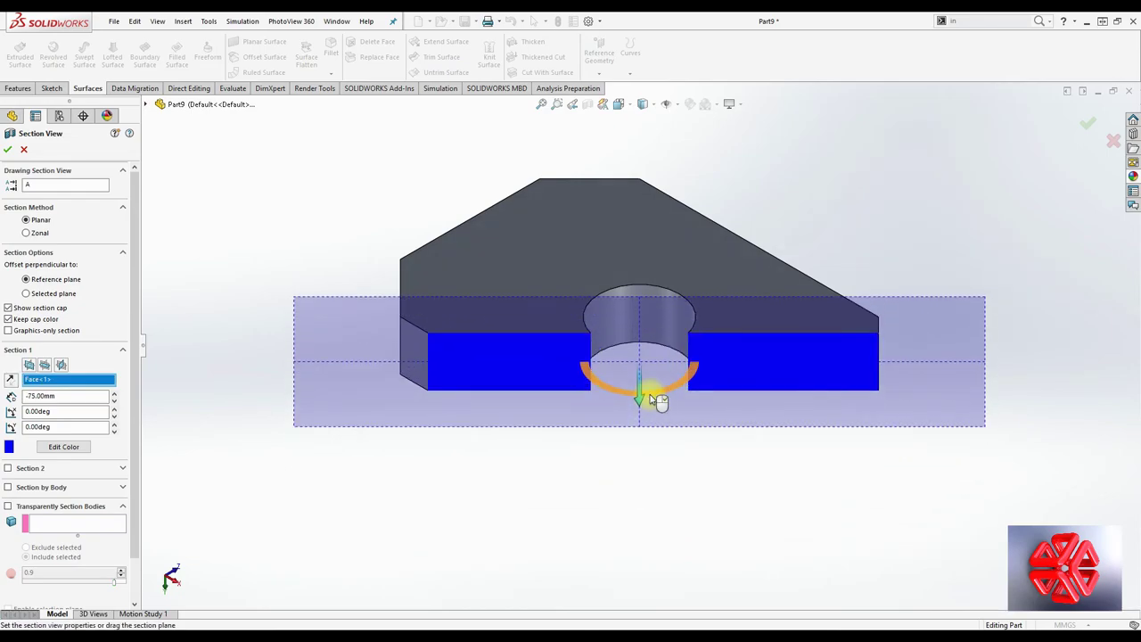
pyautogui.rightClick(651, 397)
pyautogui.moveTo(654, 433)
pyautogui.mouseDown(button='middle')
pyautogui.moveTo(654, 315)
pyautogui.moveTo(594, 372)
pyautogui.moveTo(492, 395)
pyautogui.moveTo(532, 474)
pyautogui.mouseUp(button='middle')
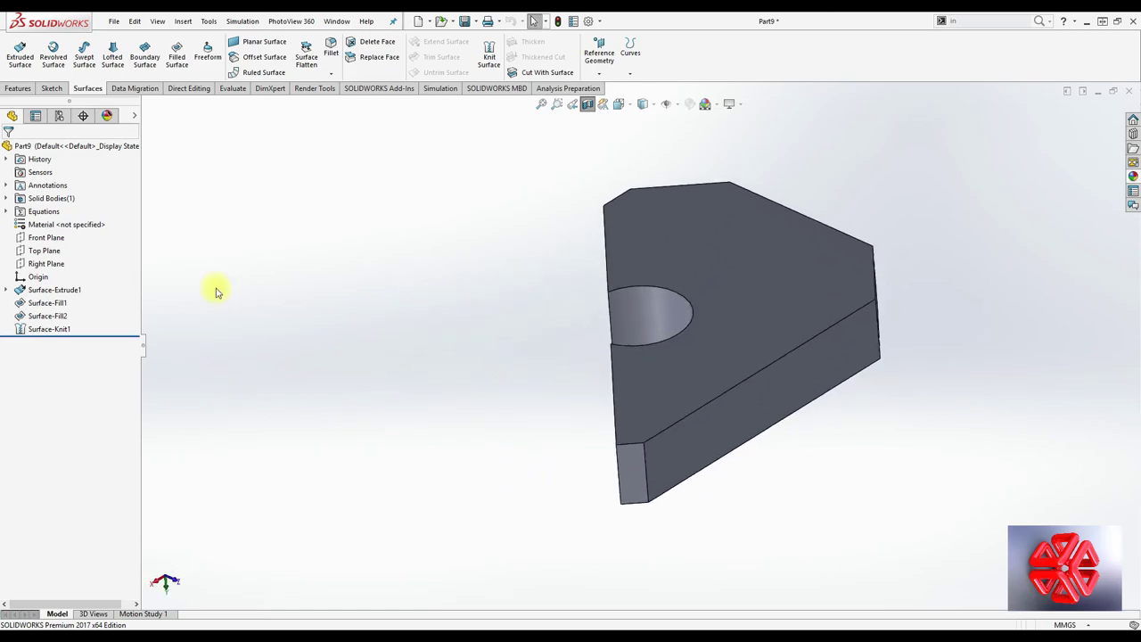
pyautogui.click(587, 105)
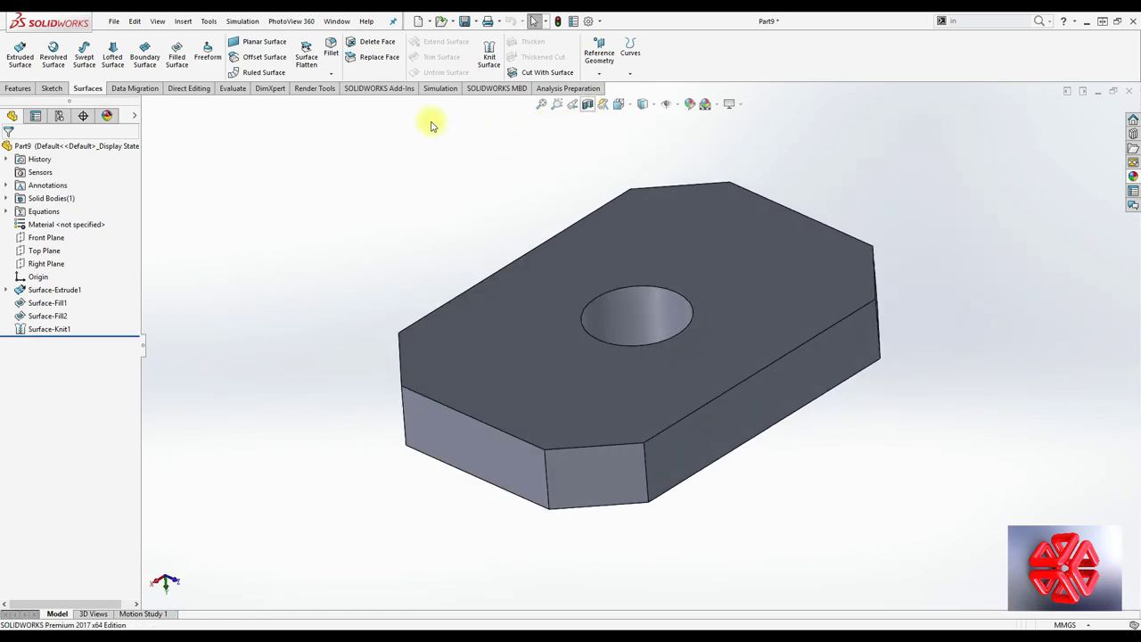
pyautogui.click(22, 91)
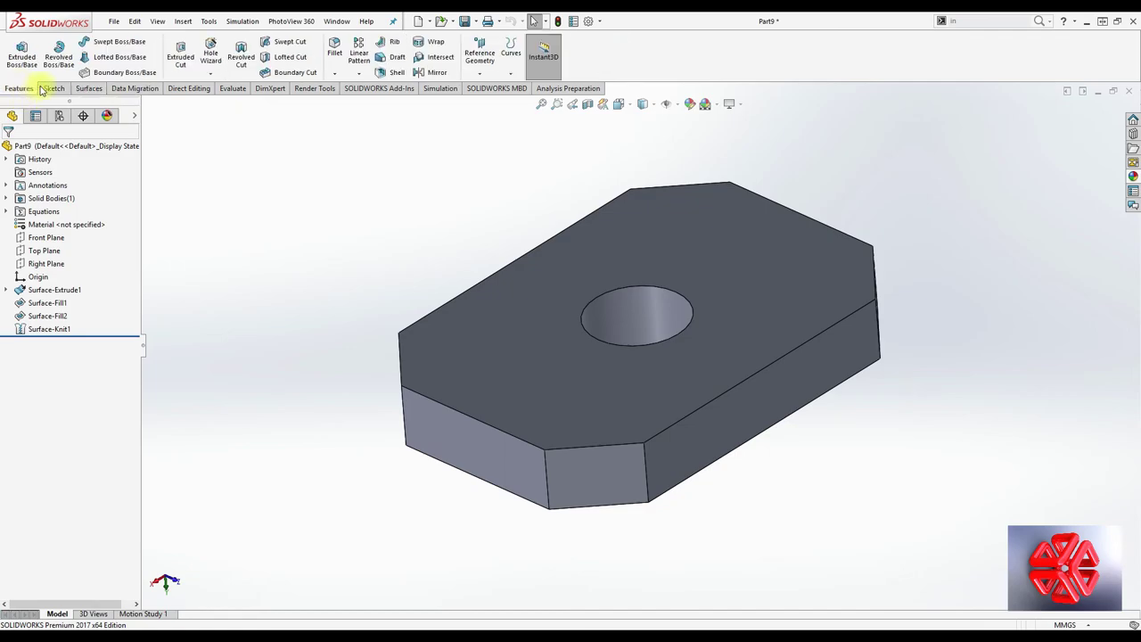
pyautogui.click(21, 52)
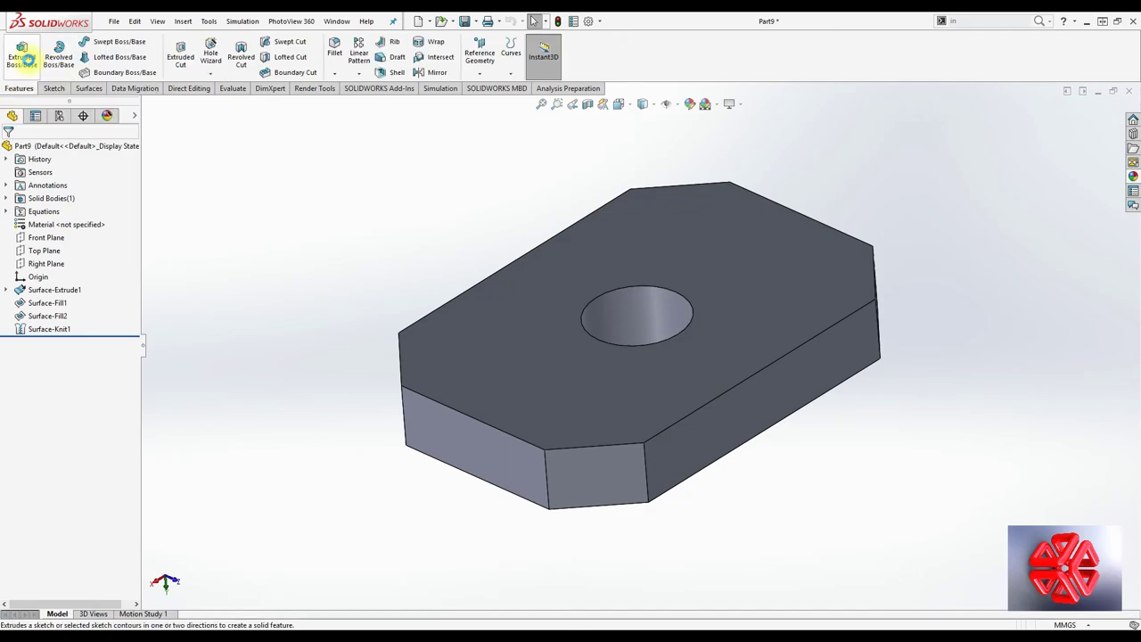
pyautogui.click(463, 435)
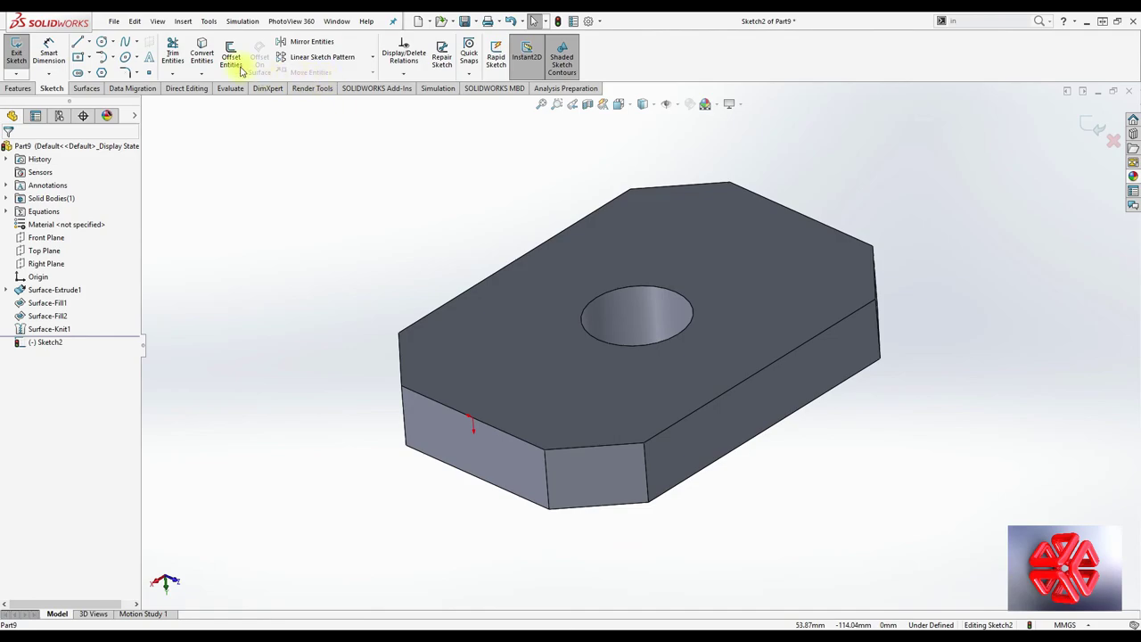
pyautogui.click(28, 89)
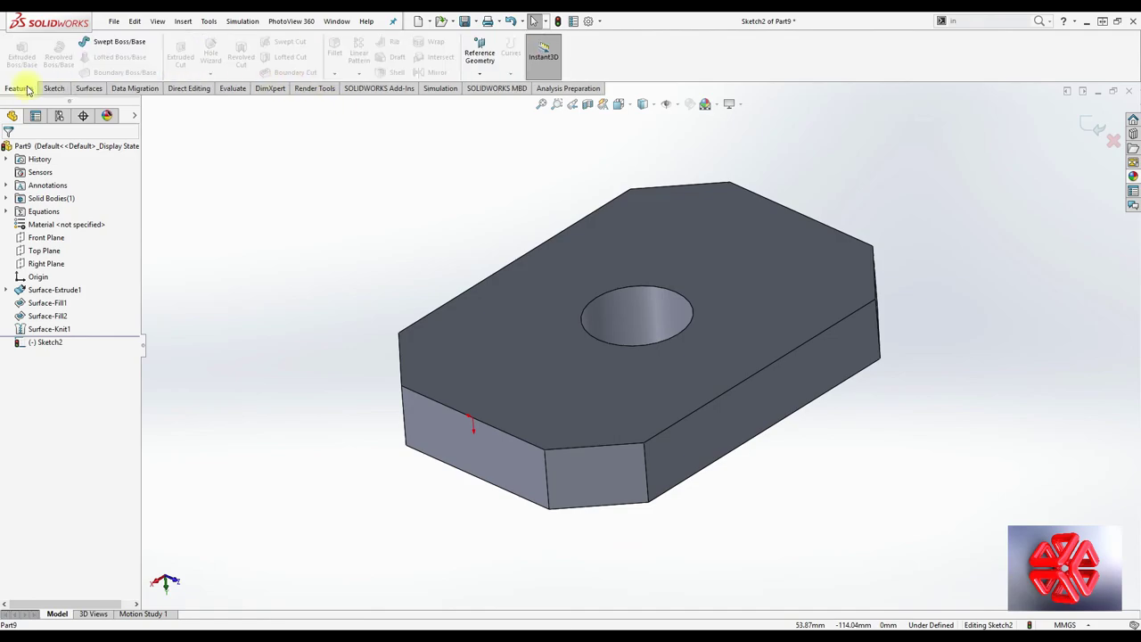
pyautogui.click(1095, 131)
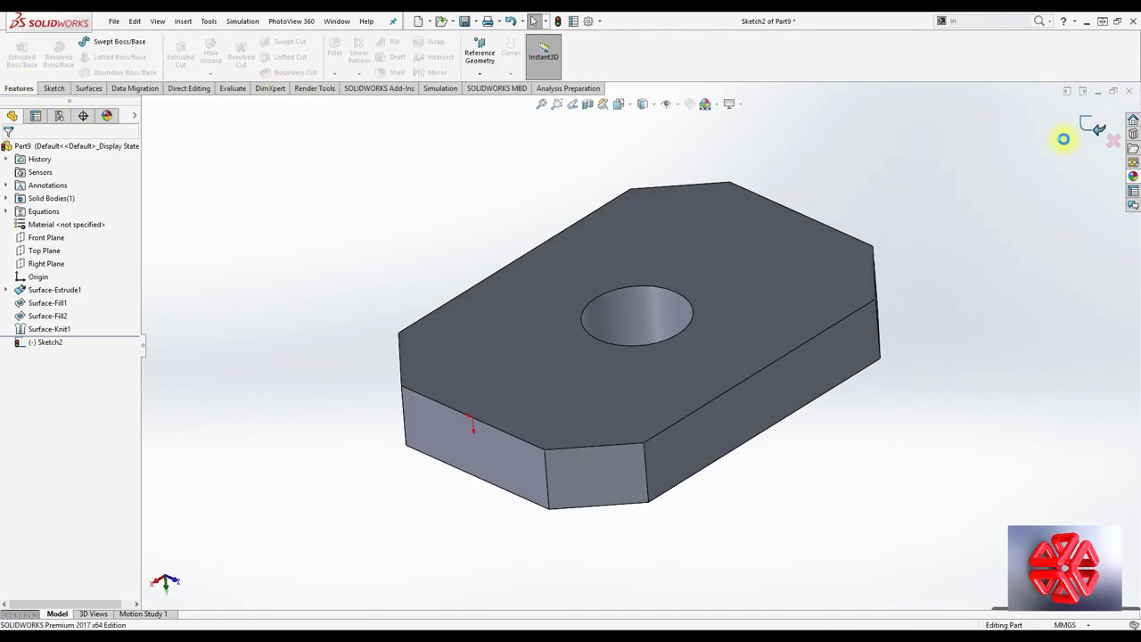